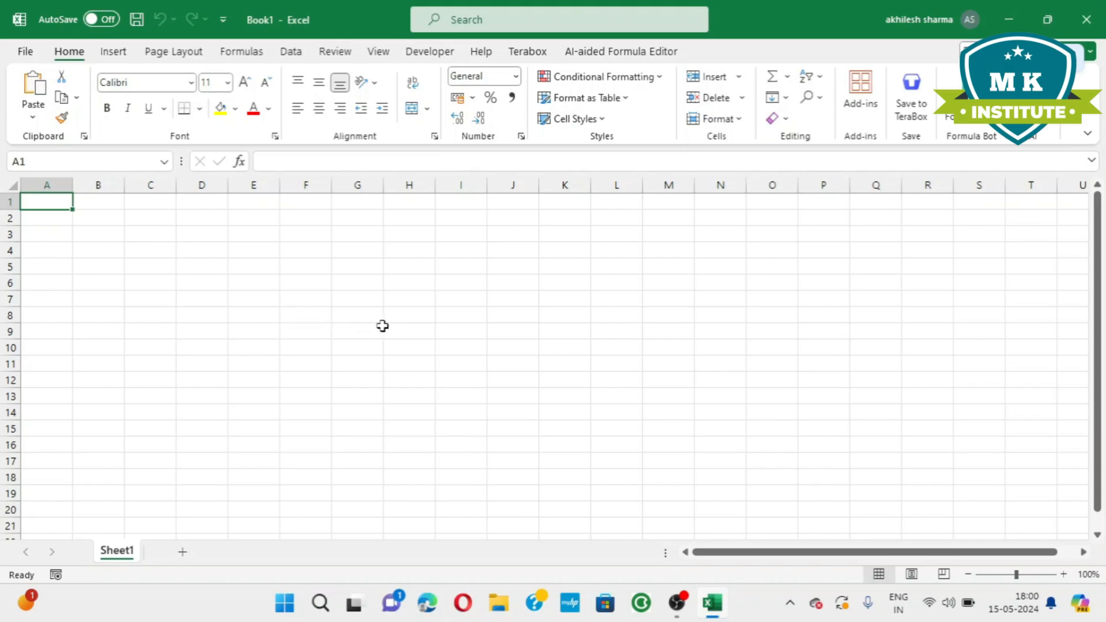
Enter the base amount 6000 in cell I6.
click(456, 283)
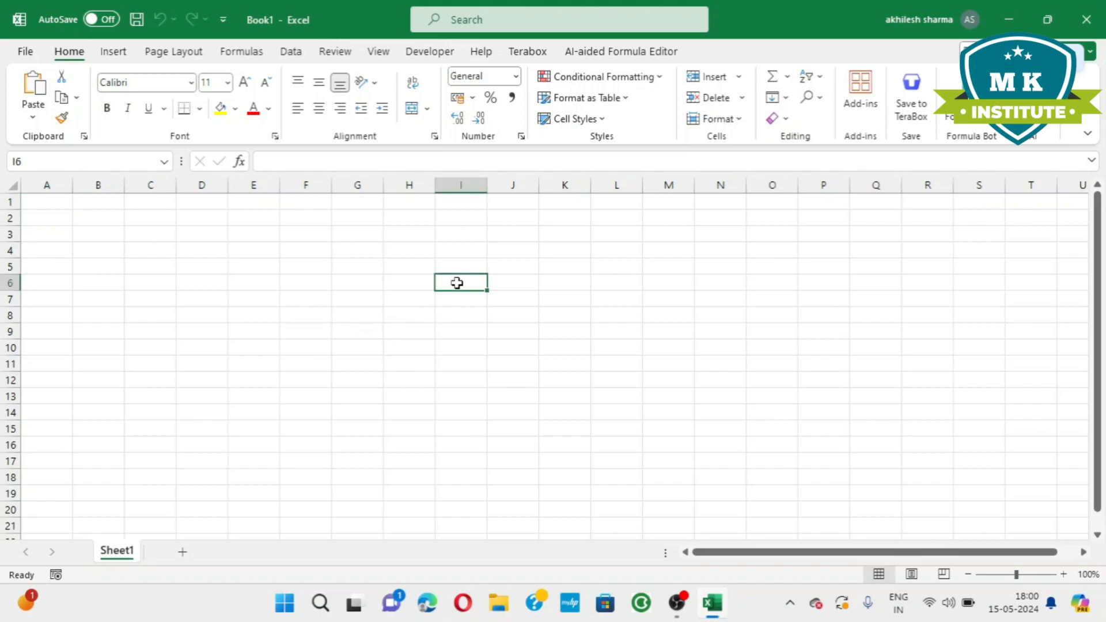
text(6000)
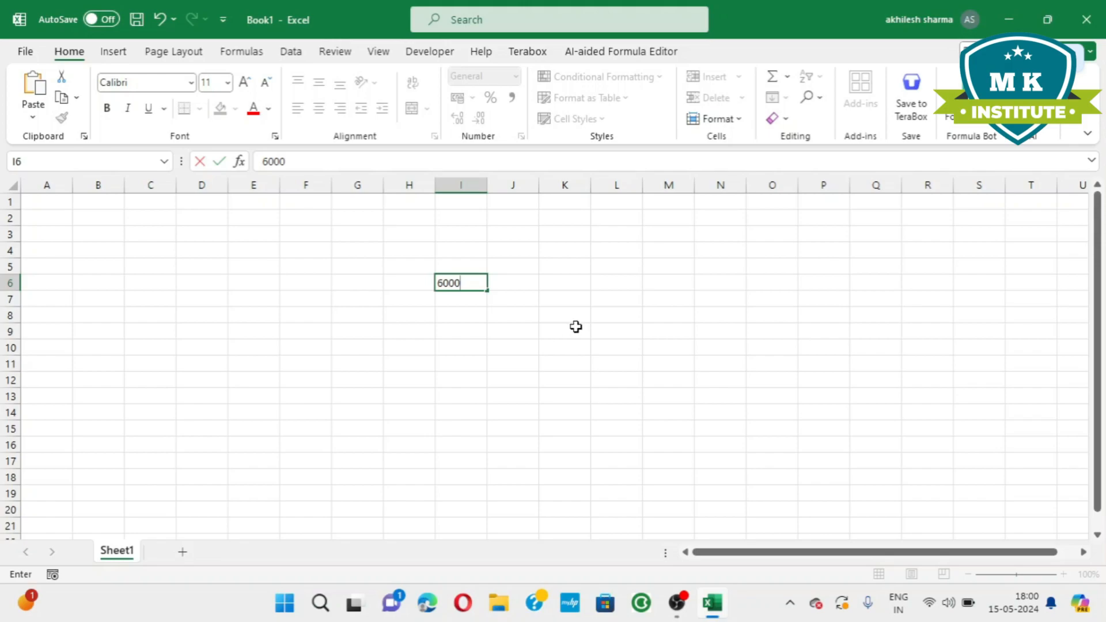
Calculate 20 percent of the I6 amount in cell L7 with the formula =I6*20/100.
click(626, 294)
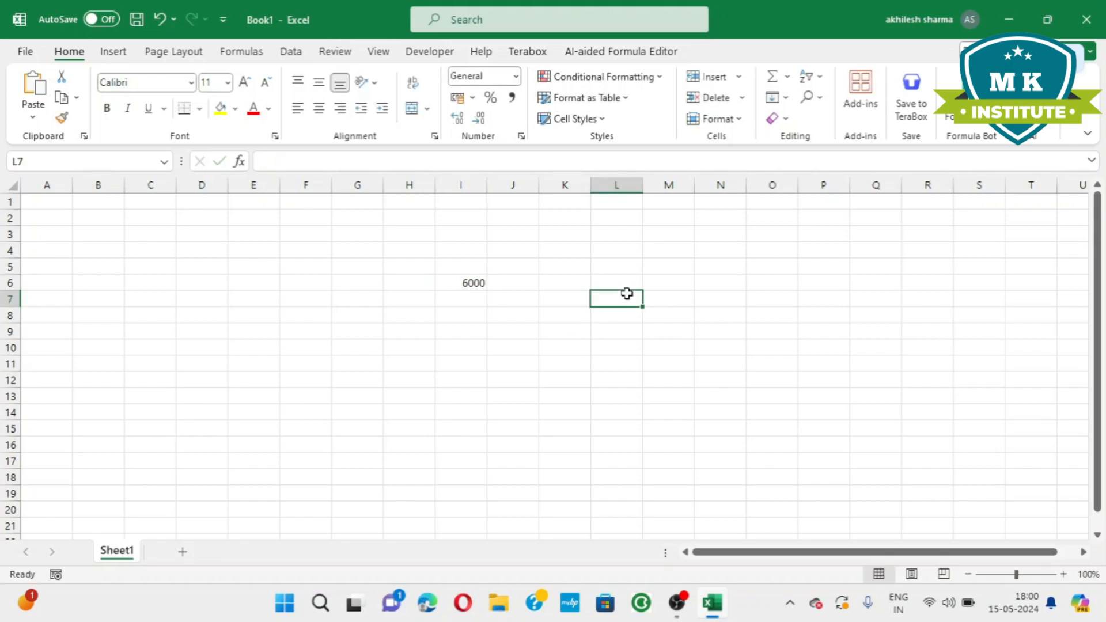
text(=)
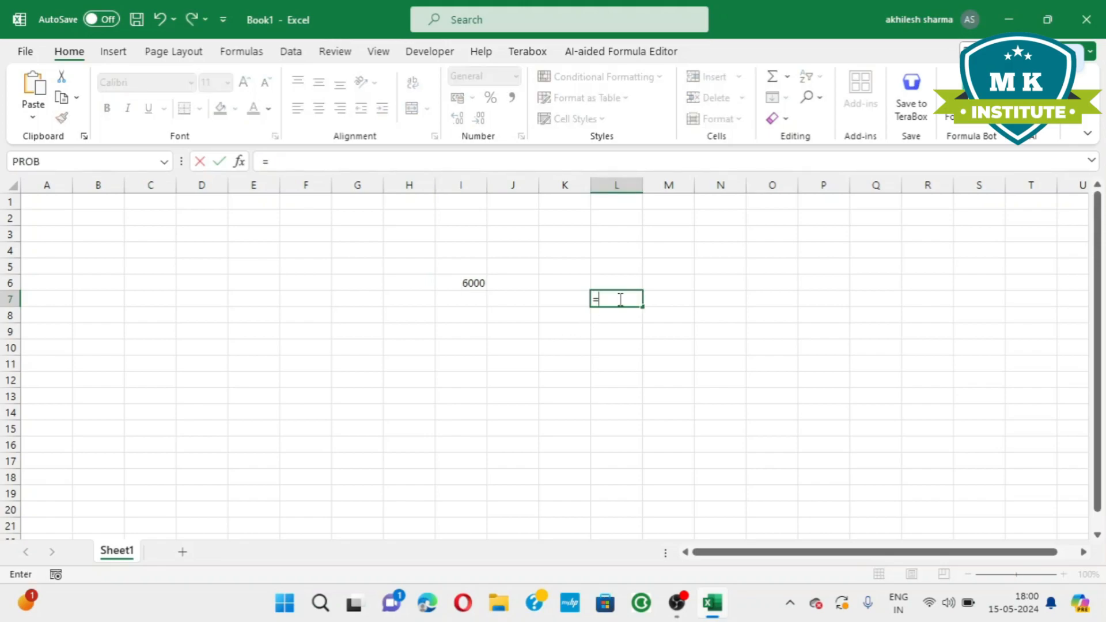
click(454, 280)
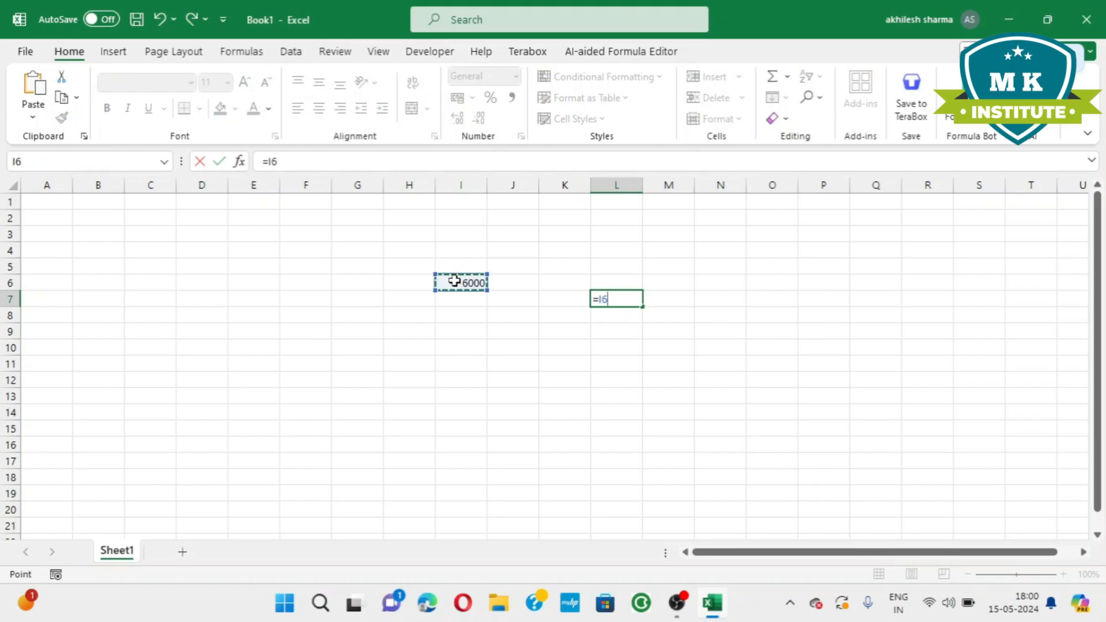
text(*20/100)
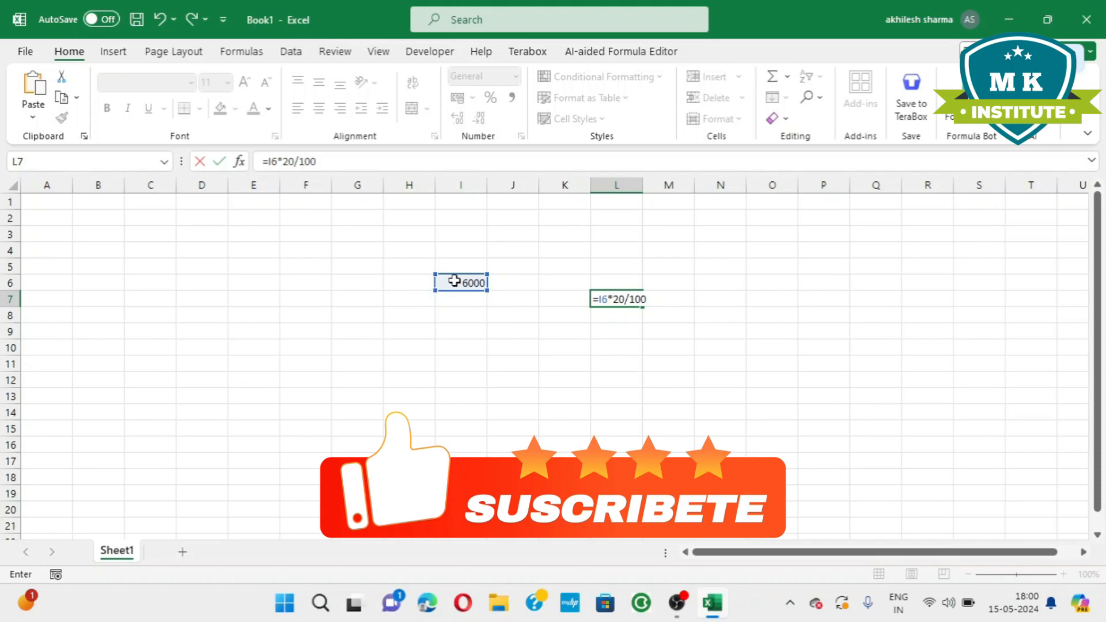
key(Return)
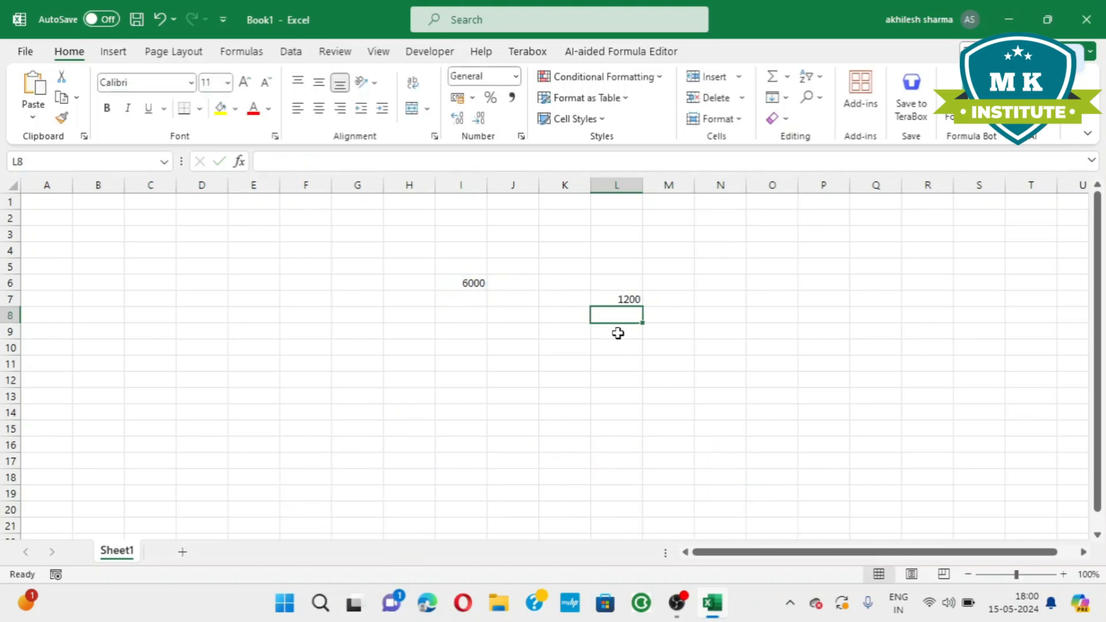
Calculate 22 percent of the I6 amount in cell L8 with the formula =I6*22%.
text(=)
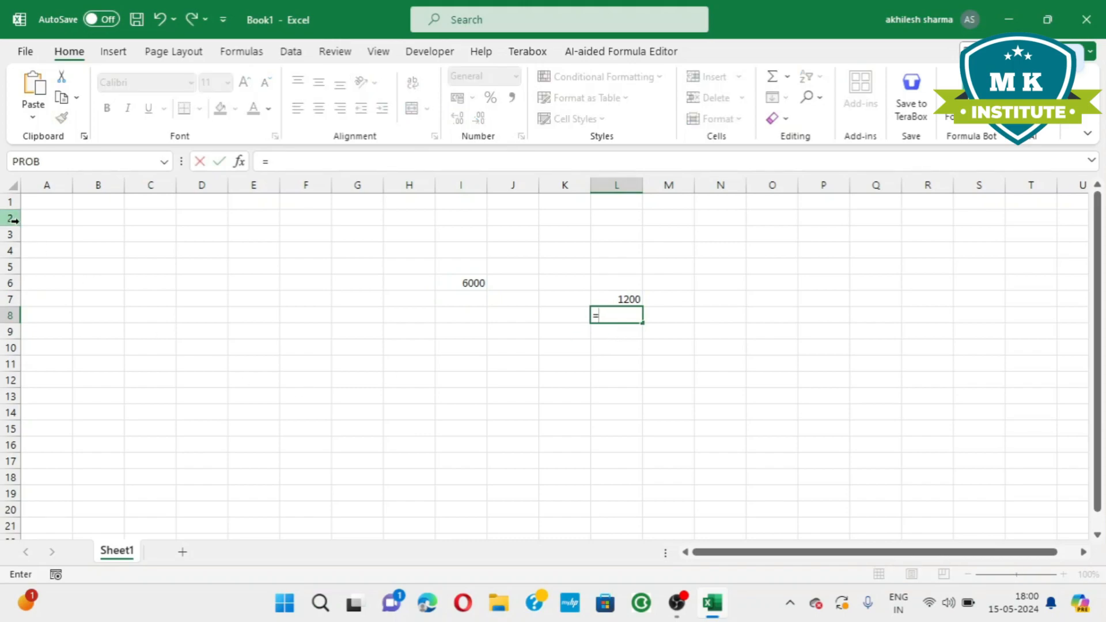
click(471, 285)
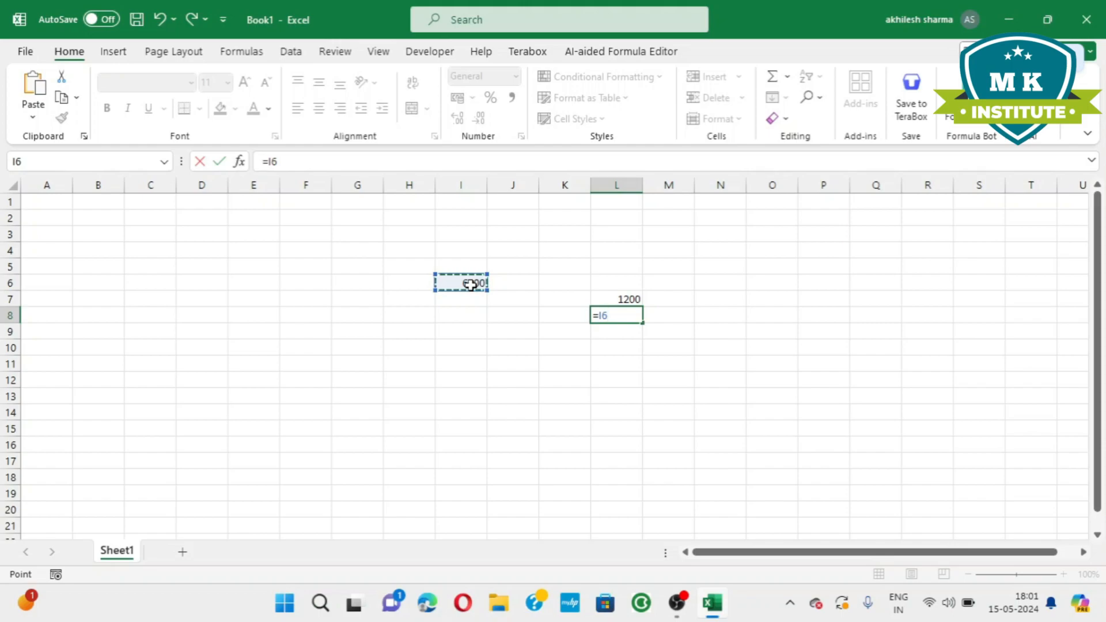
text(*22%)
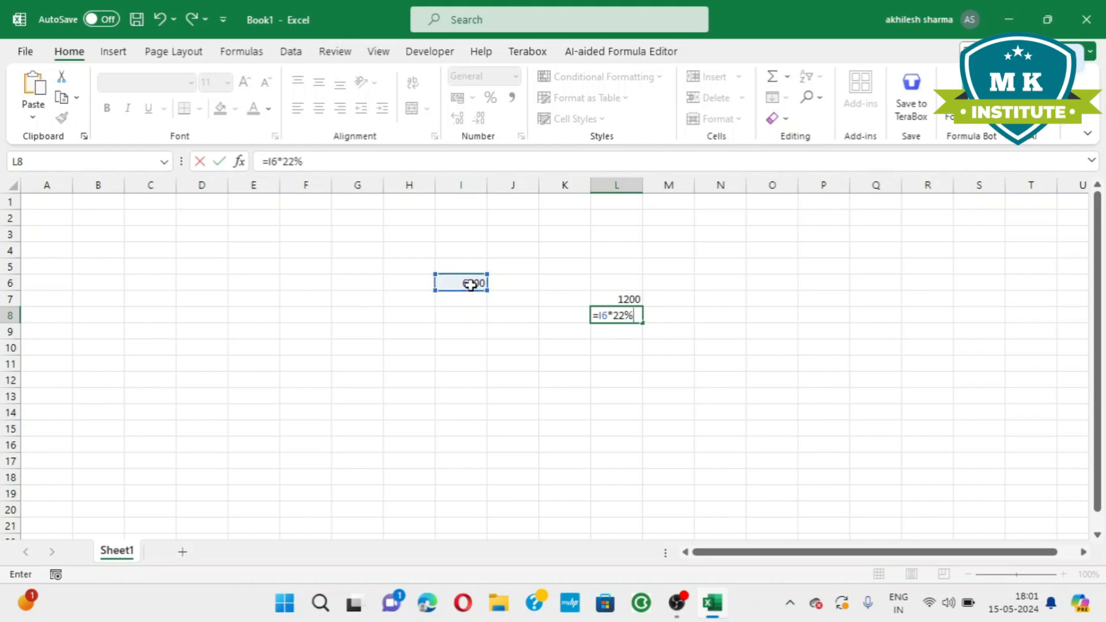
key(Return)
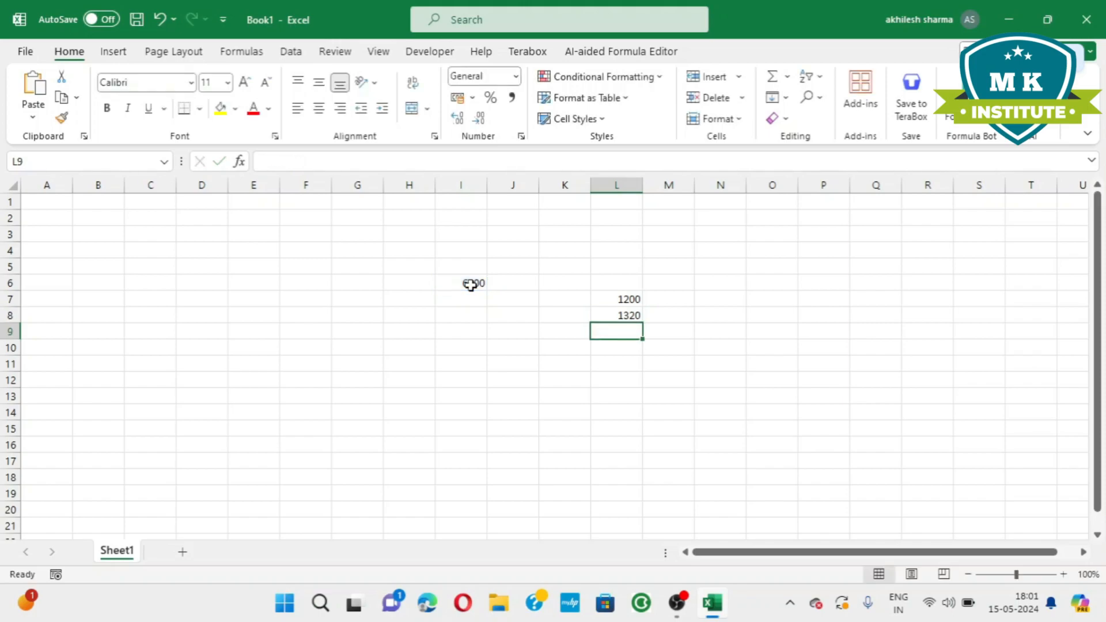
Calculate 65 percent of the I6 amount in cell O5 with the formula =I6*65/100.
click(771, 269)
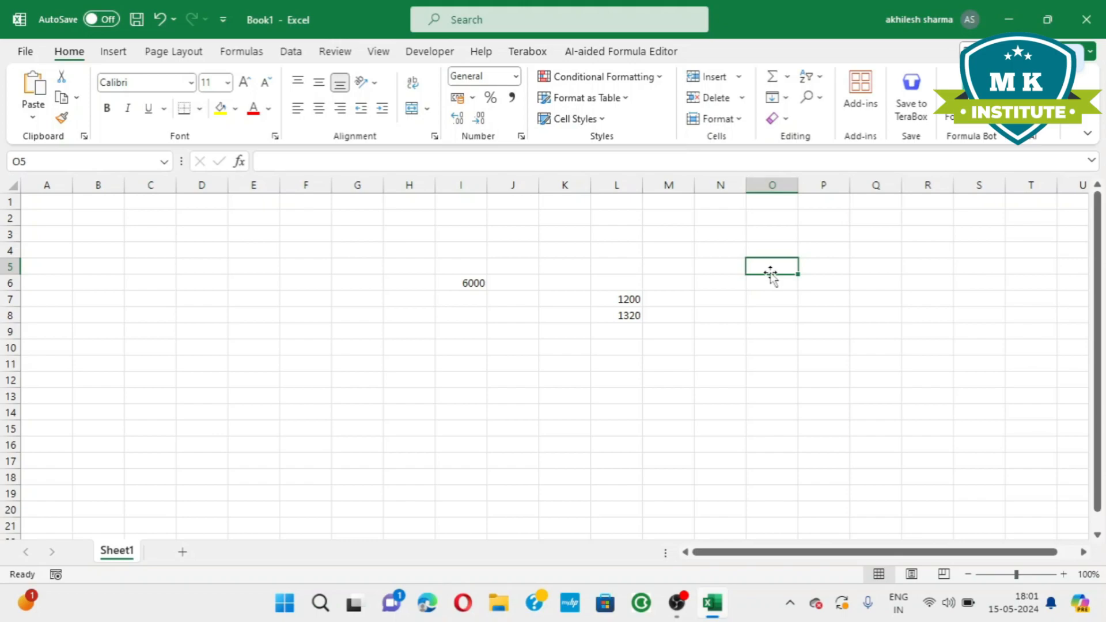
text(=)
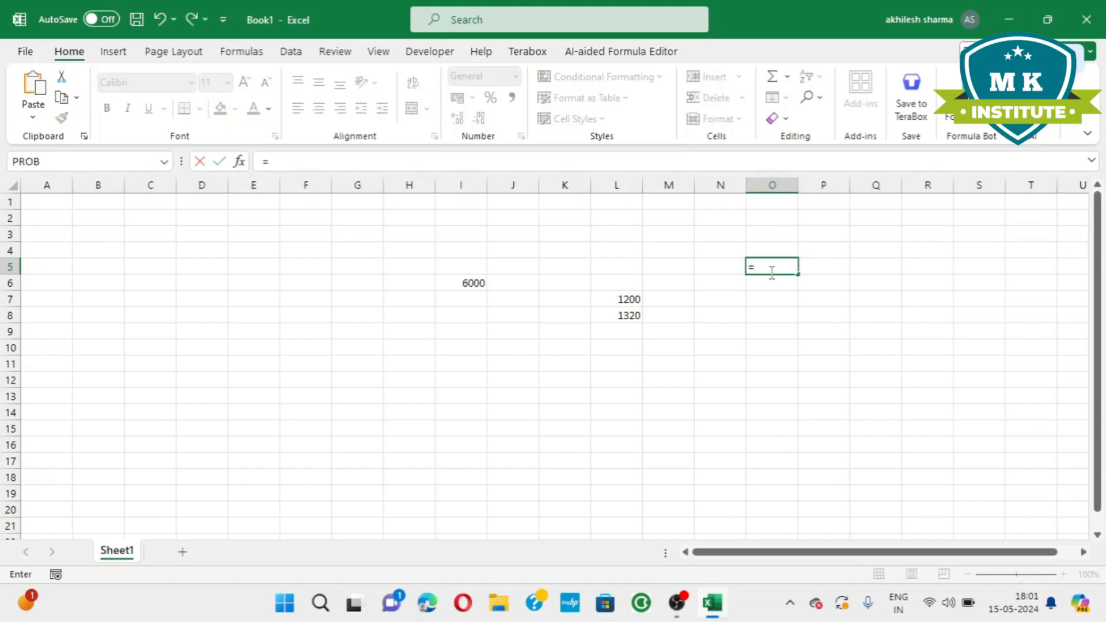
click(463, 285)
text(*65/100)
key(Return)
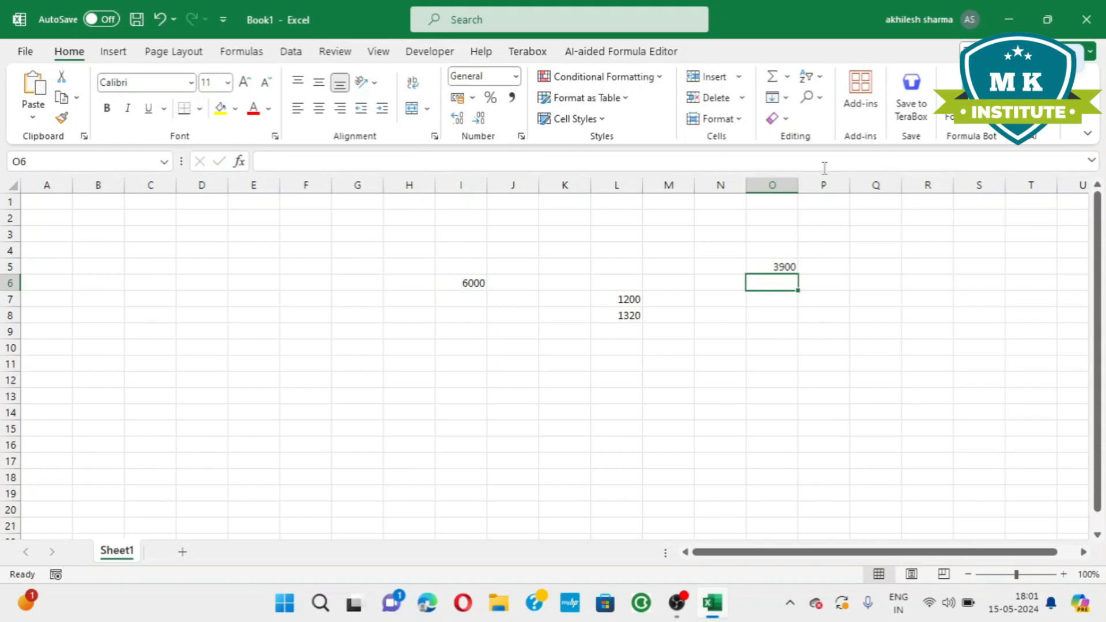
Clear the sample amount and percentage formulas from the range I5:Q12.
drag(447, 262, 871, 373)
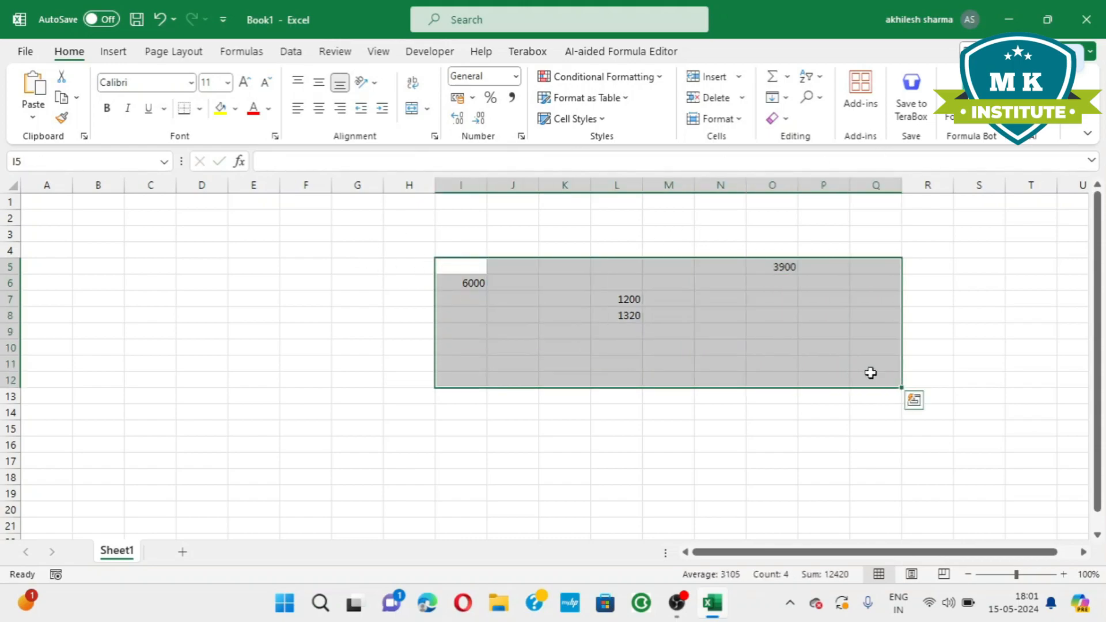
key(Delete)
click(140, 335)
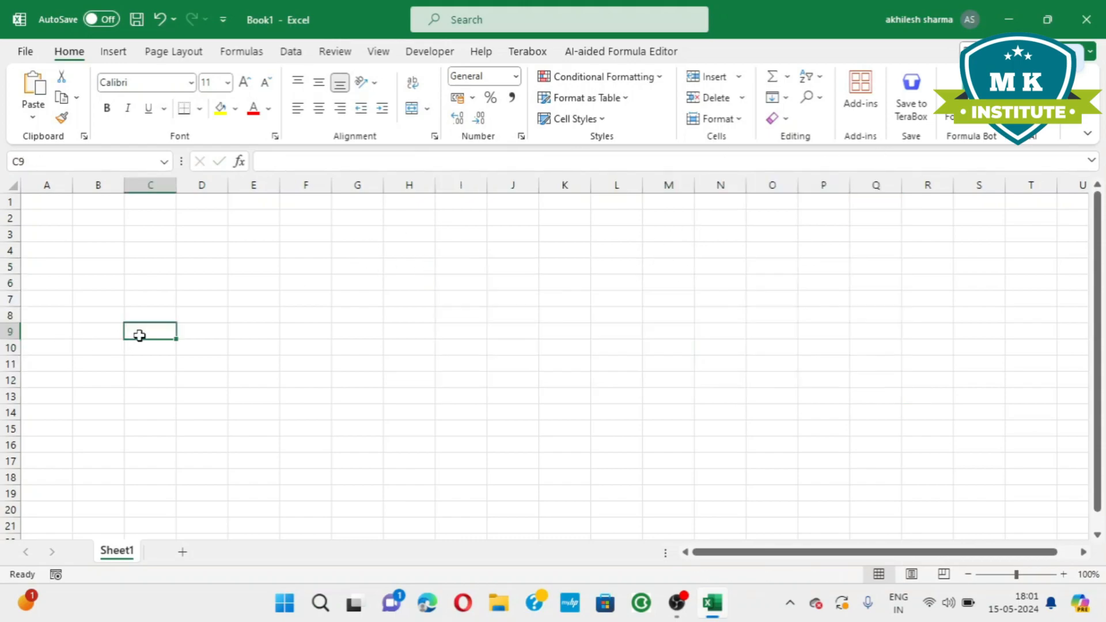
Enter the headers eid, ename and one day salary in cells A2 to C2.
click(57, 218)
text(eid)
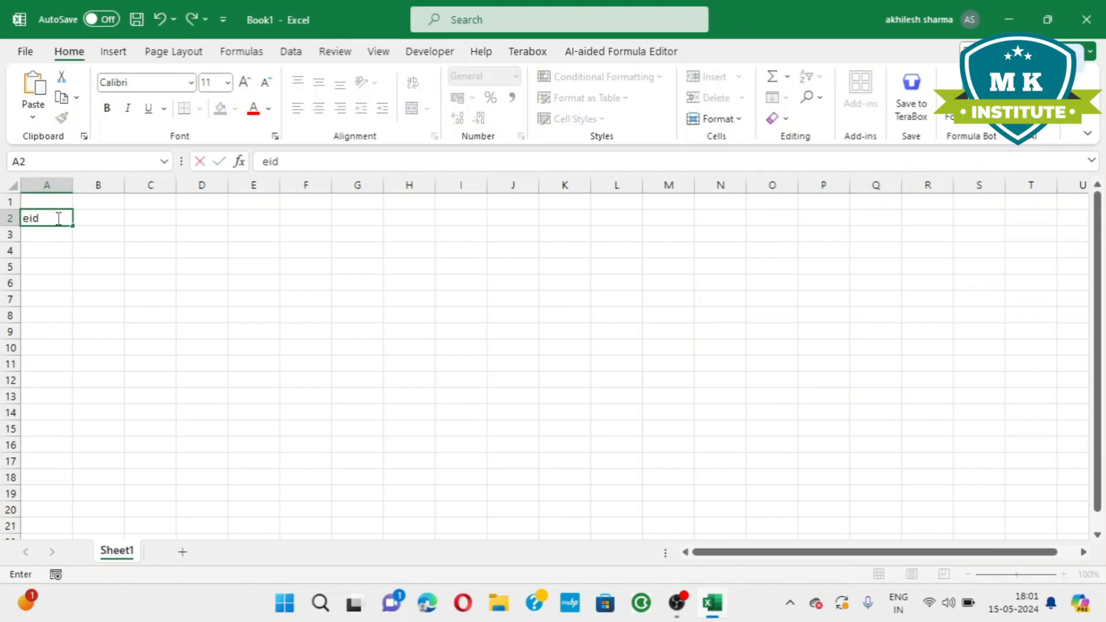
key(Tab)
text(ename)
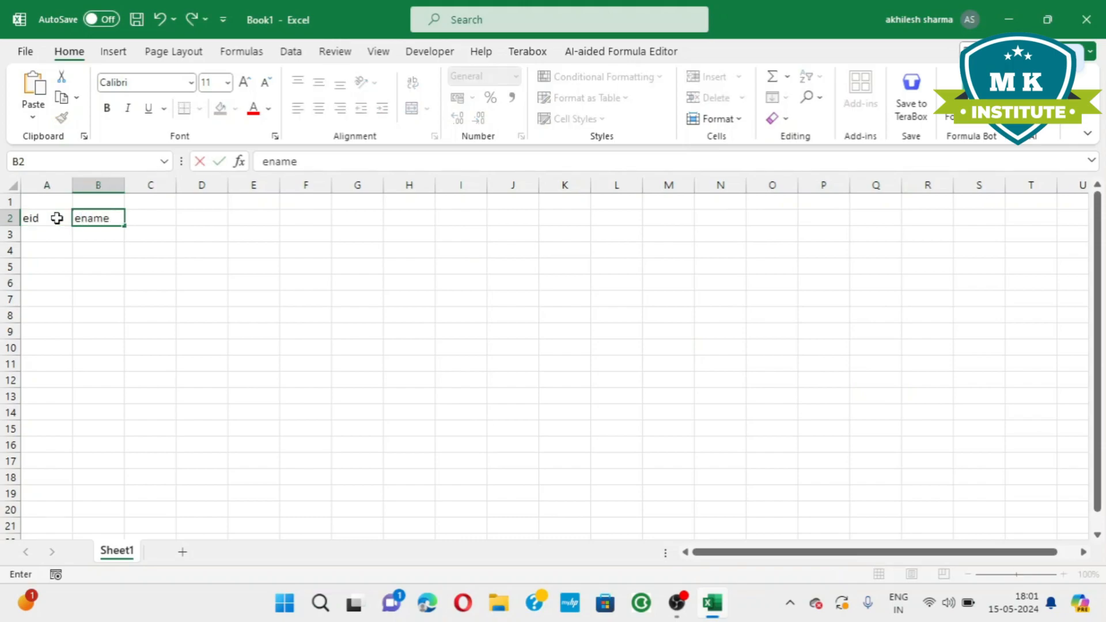
key(Tab)
text(one dau)
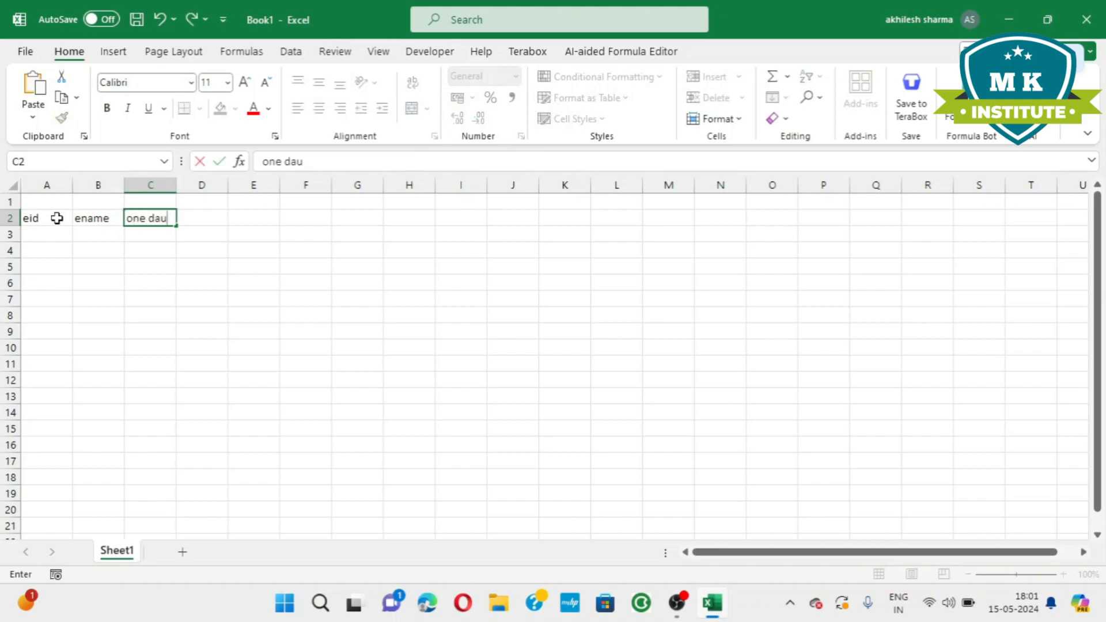
key(BackSpace)
text(y salary)
click(192, 361)
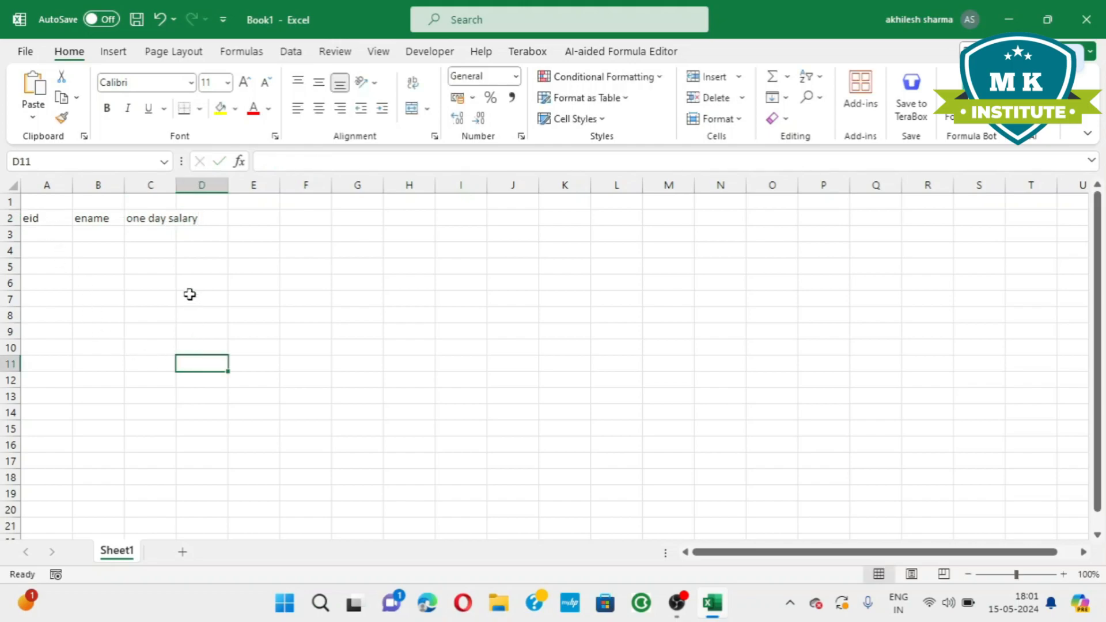
Turn on text wrapping for the header cell C2 and for the cells D2 to R2.
click(159, 221)
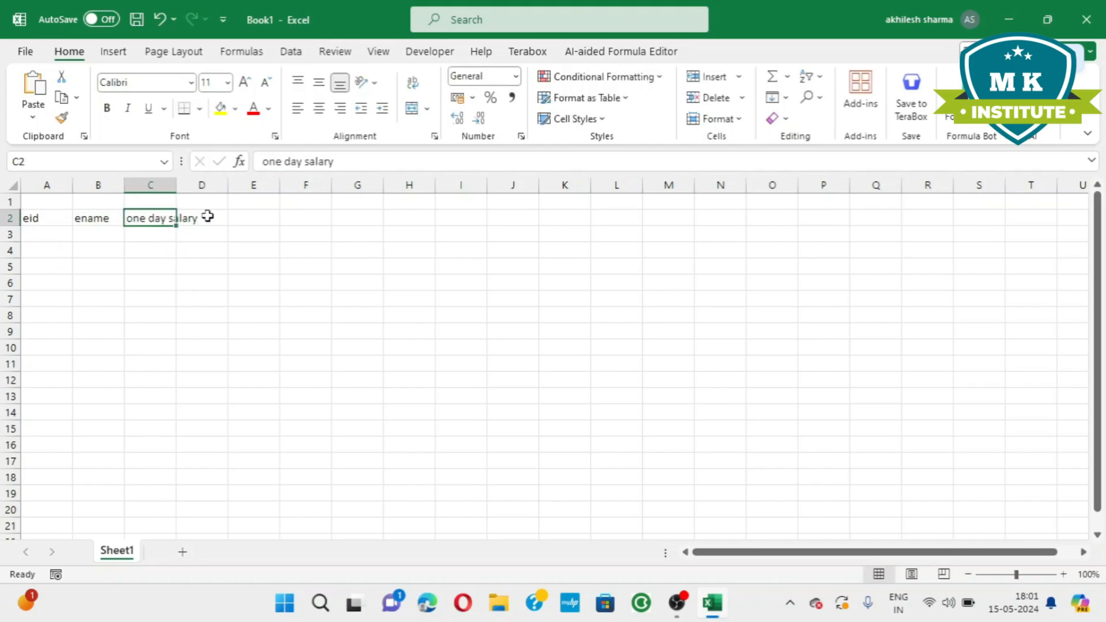
click(412, 82)
click(286, 308)
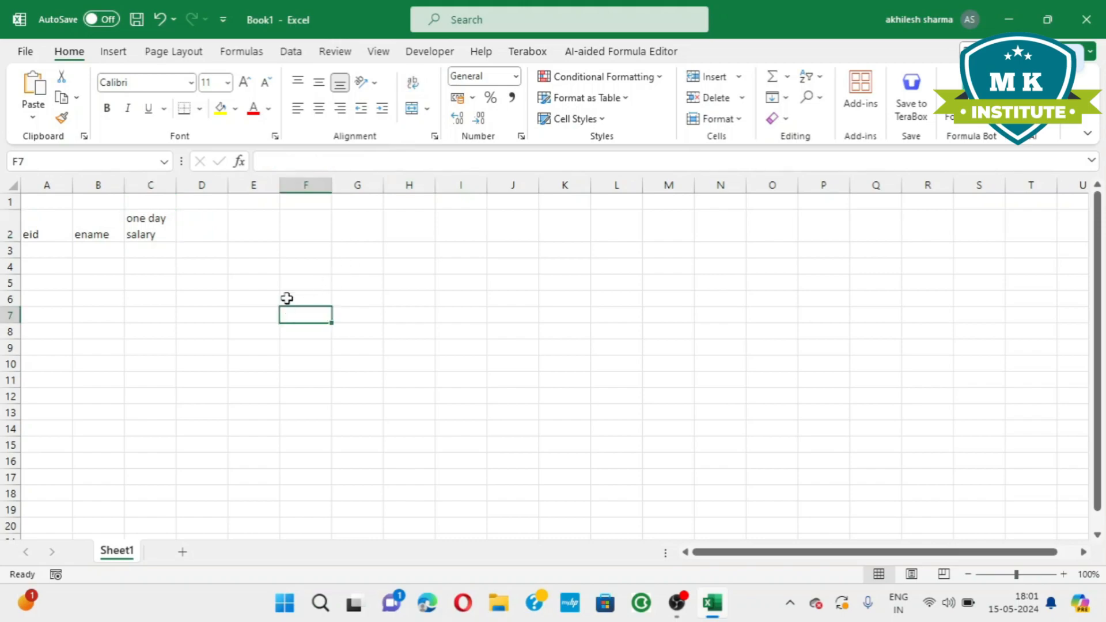
drag(209, 226, 909, 219)
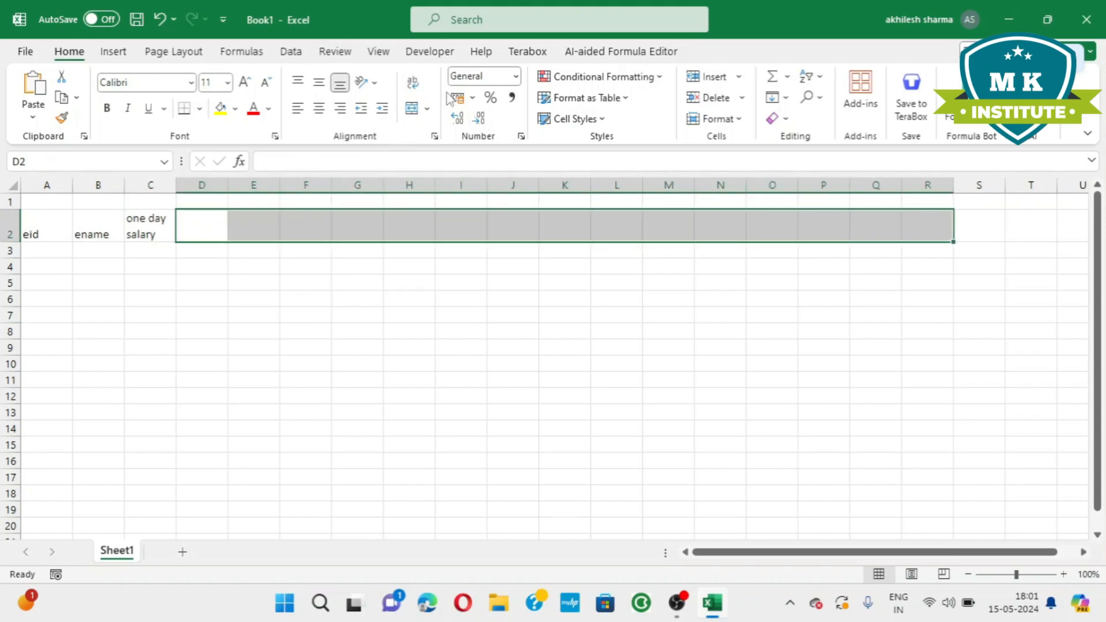
click(413, 84)
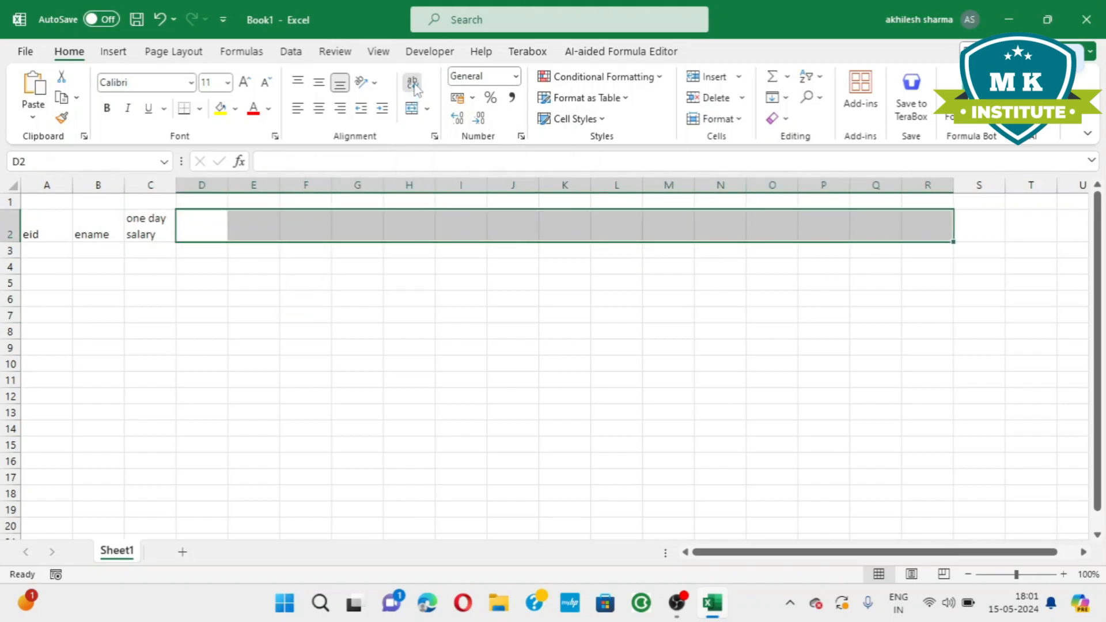
click(291, 280)
Enter the headers woking day in D2 and basic salary in E2.
click(213, 229)
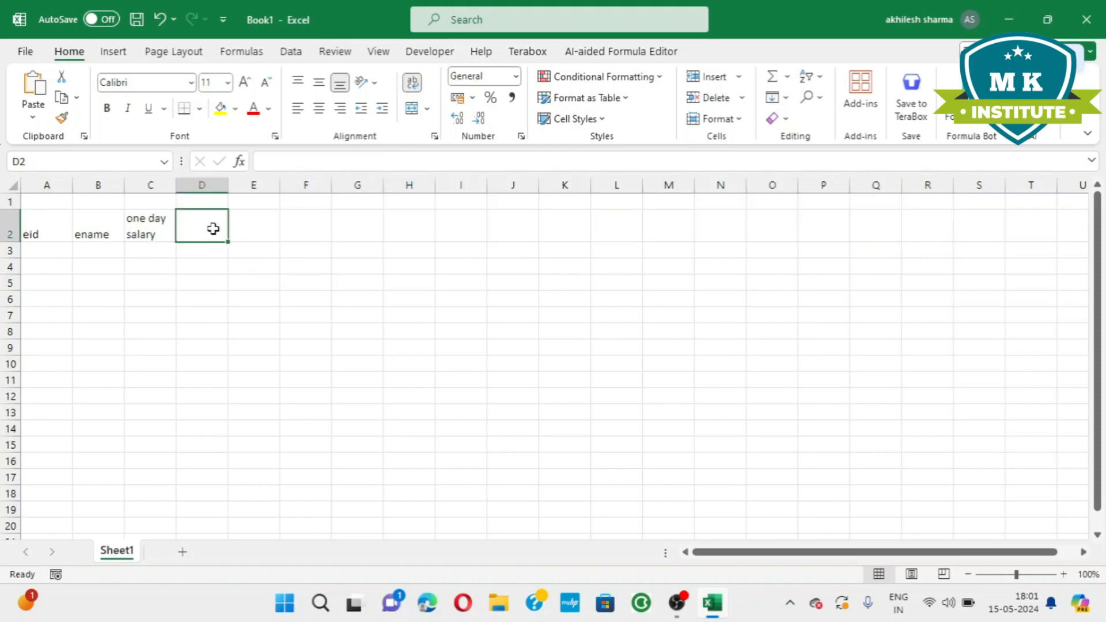
text(woking)
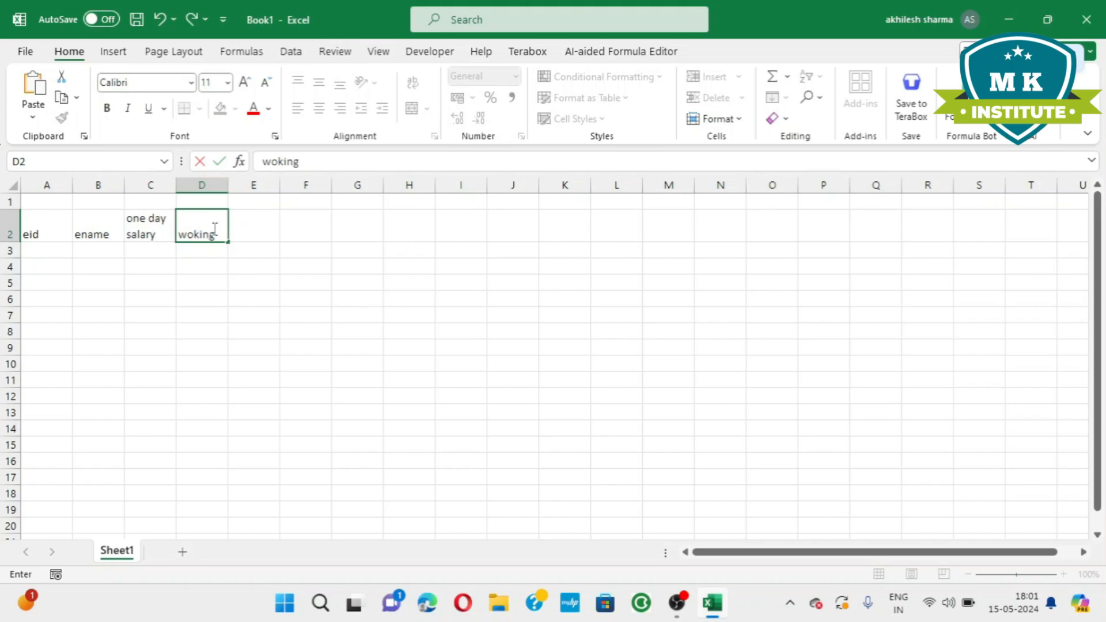
text( day)
click(258, 225)
text(basic)
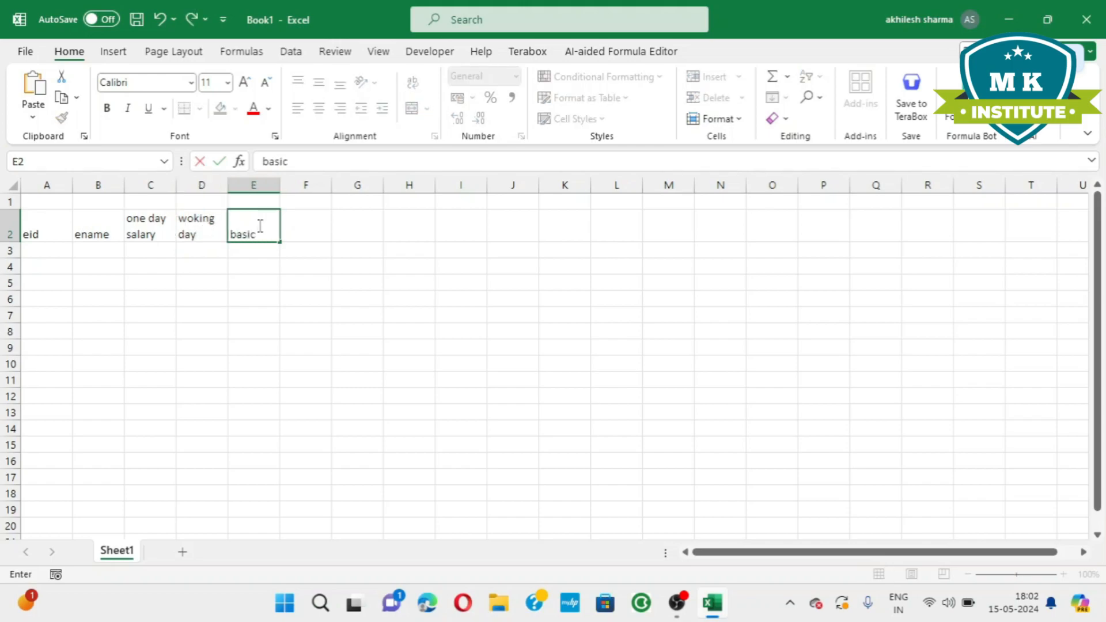
text( sa;ary)
key(BackSpace)
key(BackSpace)
key(BackSpace)
text(lary)
Enter the header da(8%) in cell F2.
click(292, 225)
text(da()
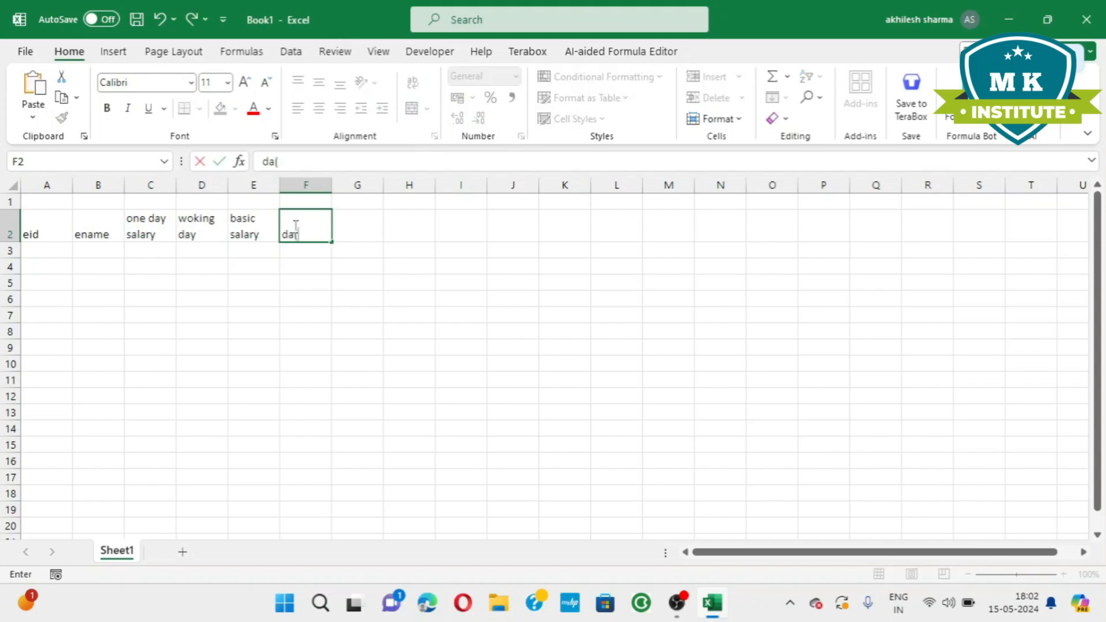
text(8%))
Enter the header hra(6%) in cell G2.
click(365, 235)
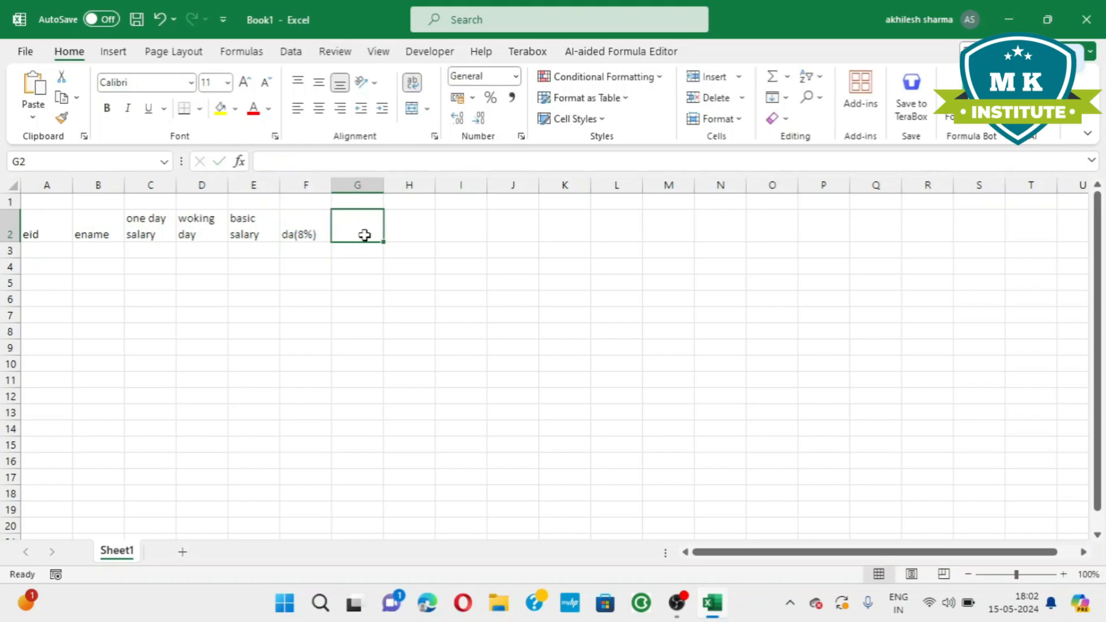
text(hra(6)
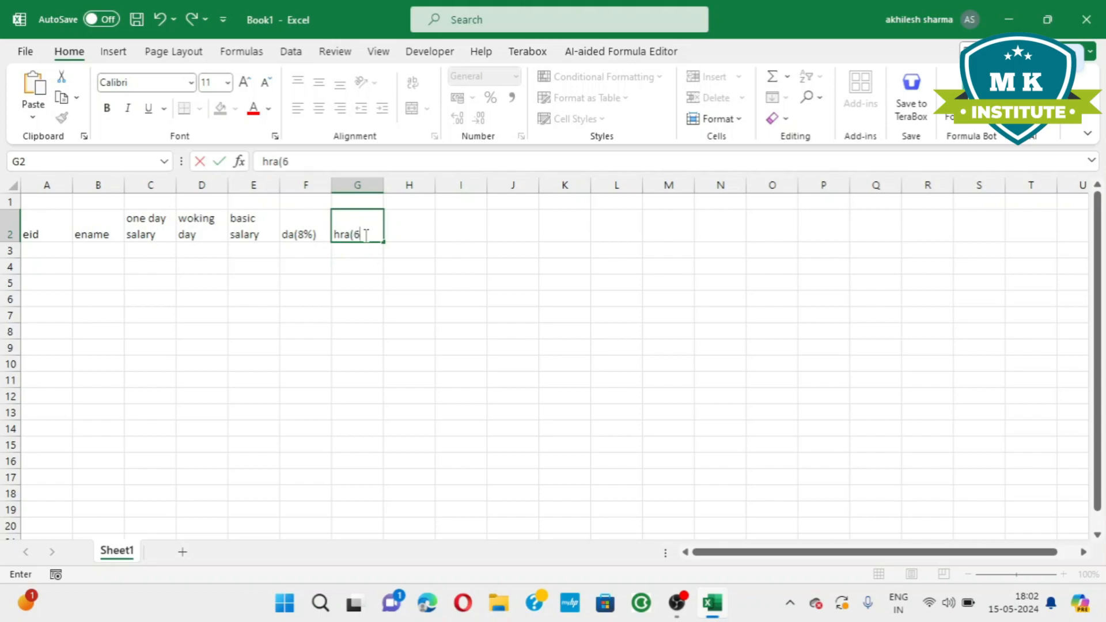
text(%))
key(Tab)
text(da(4%)
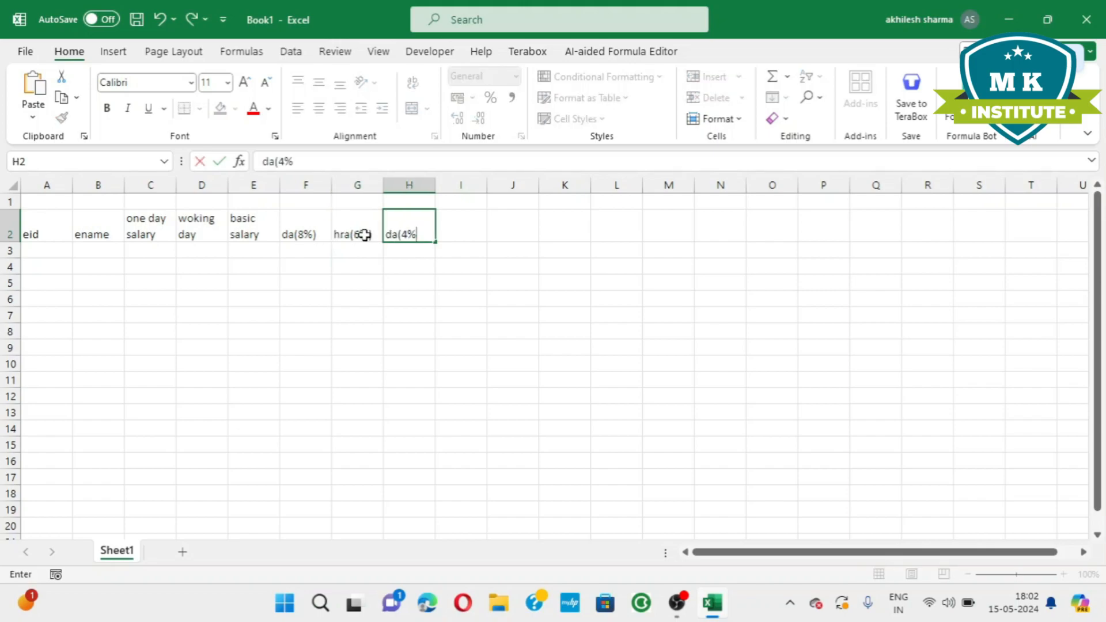
text())
key(Tab)
text(ta)
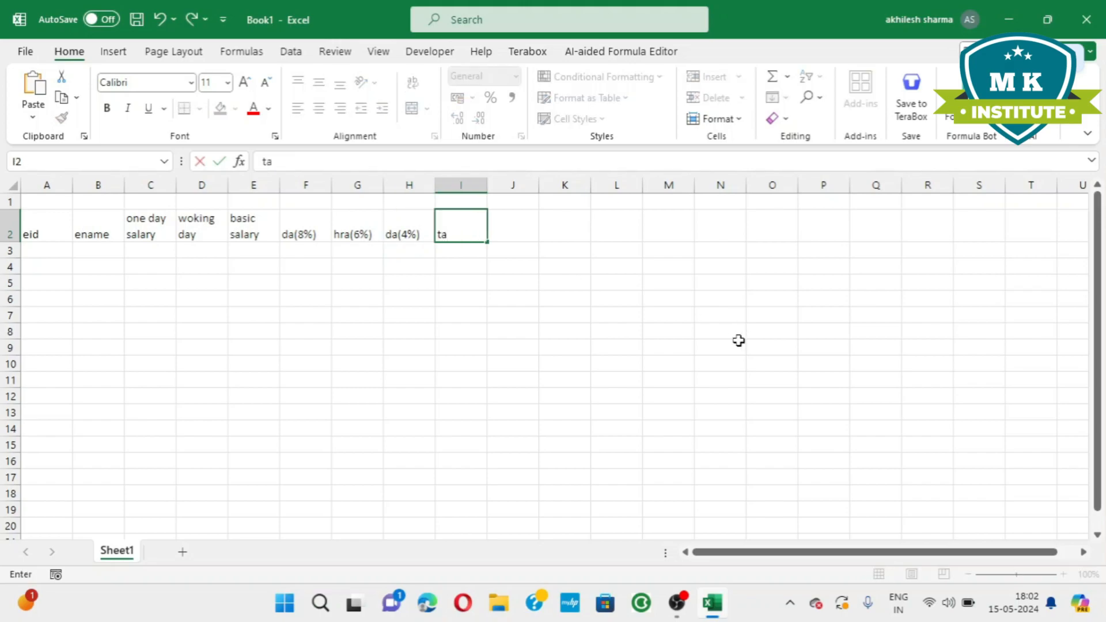
Set the header in H2 to ta(4%) and the header in I2 to bonus.
key(Left)
text(ta)
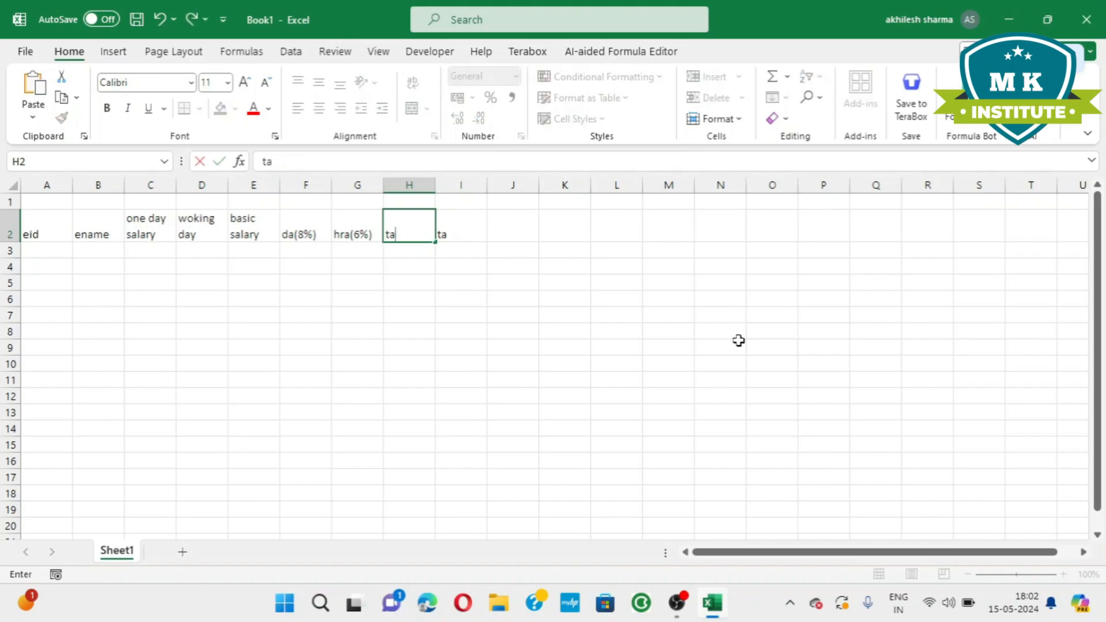
text((4%))
key(Tab)
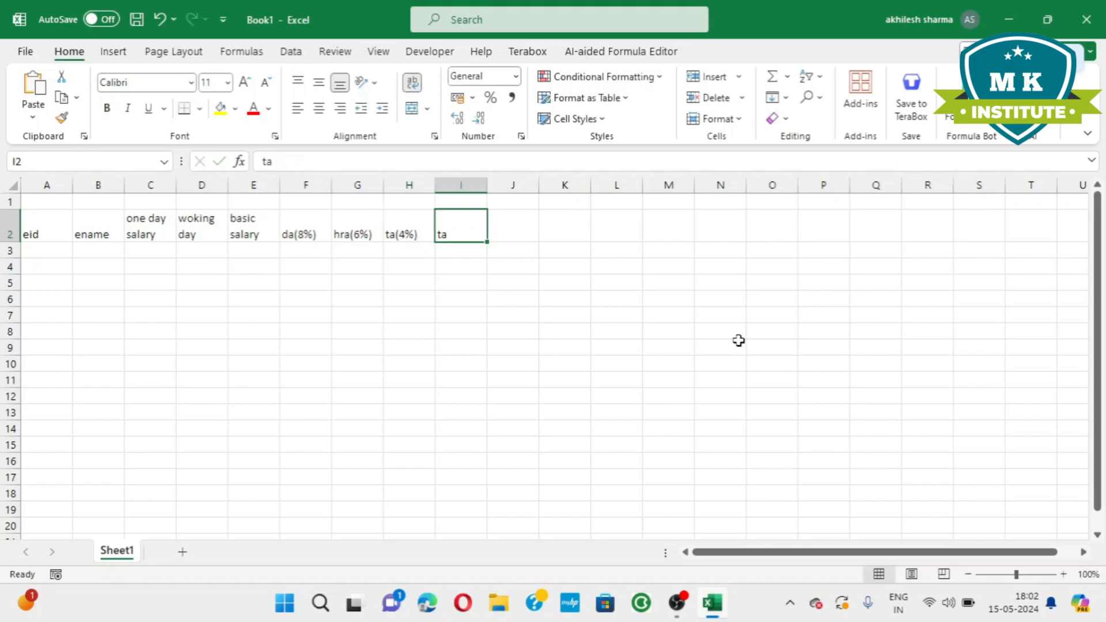
text(bonus)
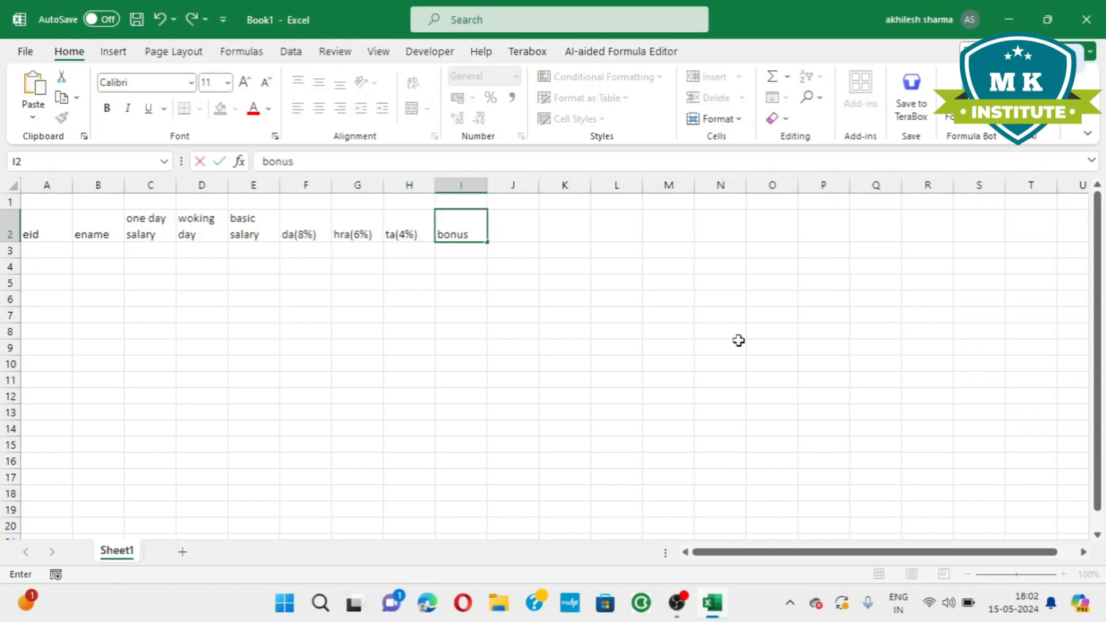
key(Tab)
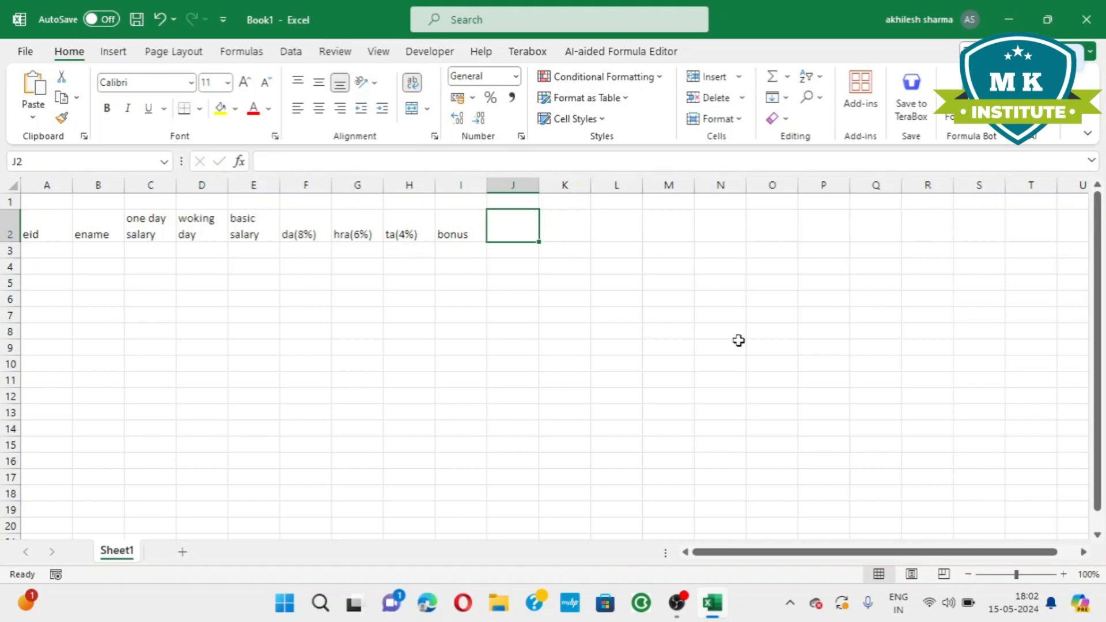
Enter the header pf(12%) in cell J2.
text(p)
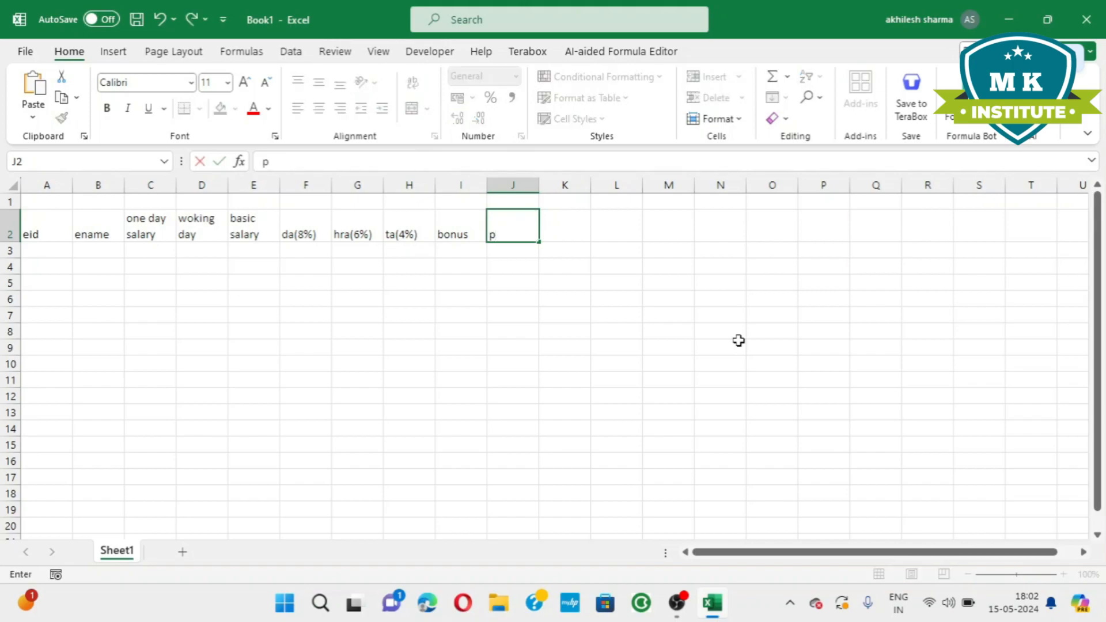
text(f(12%)
key(Tab)
Enter the headers total salary in K2 and in hand salary in L2.
text(tot)
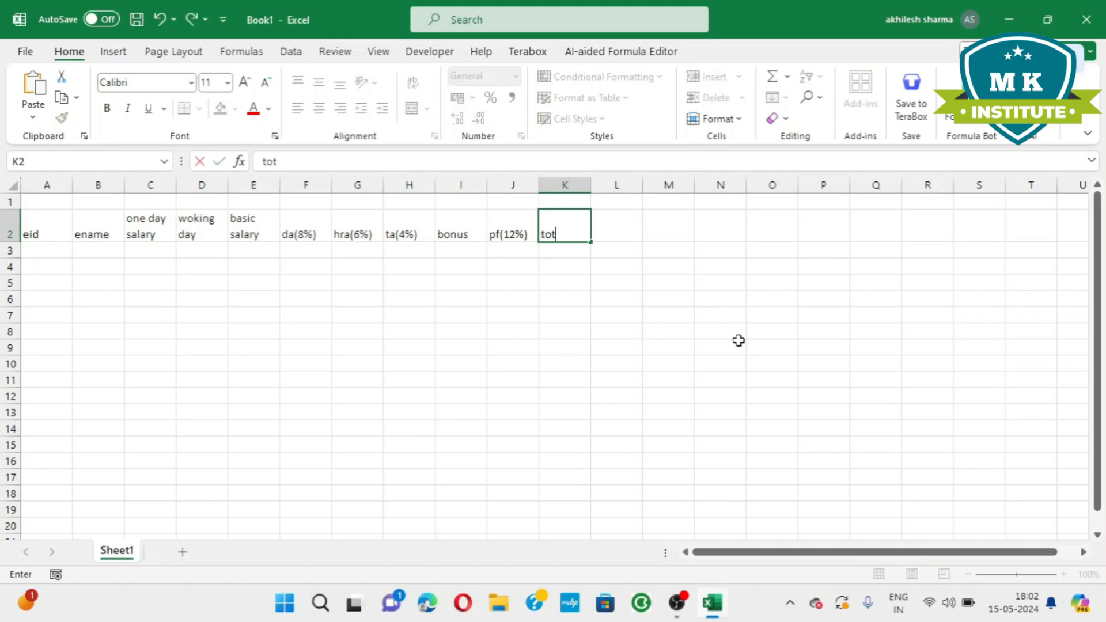
text(al salary)
key(Tab)
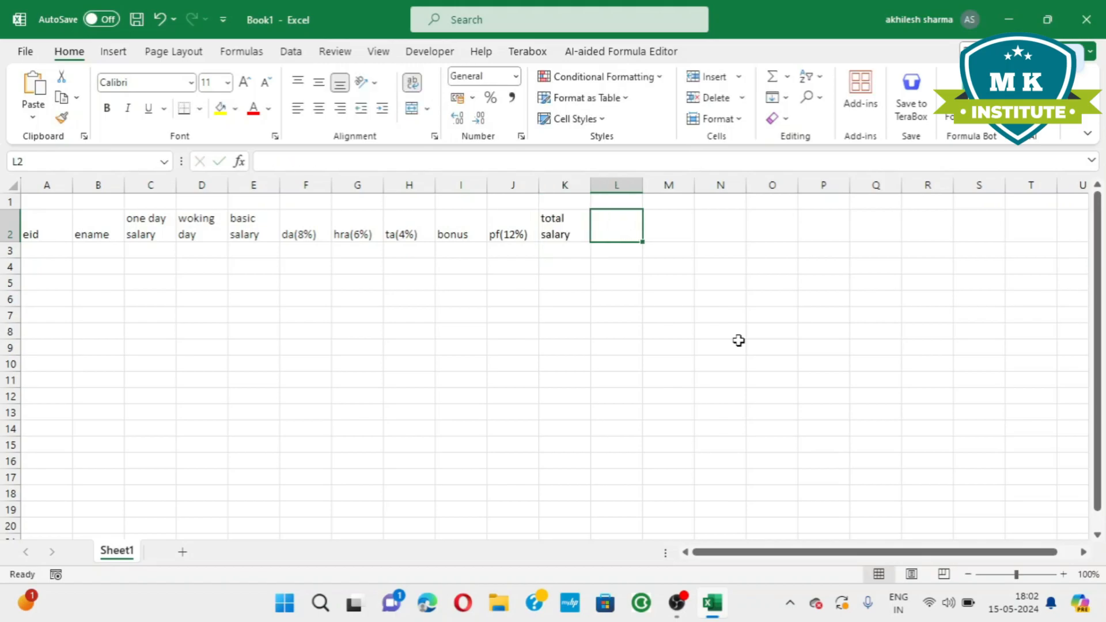
text(in hand salary)
click(153, 461)
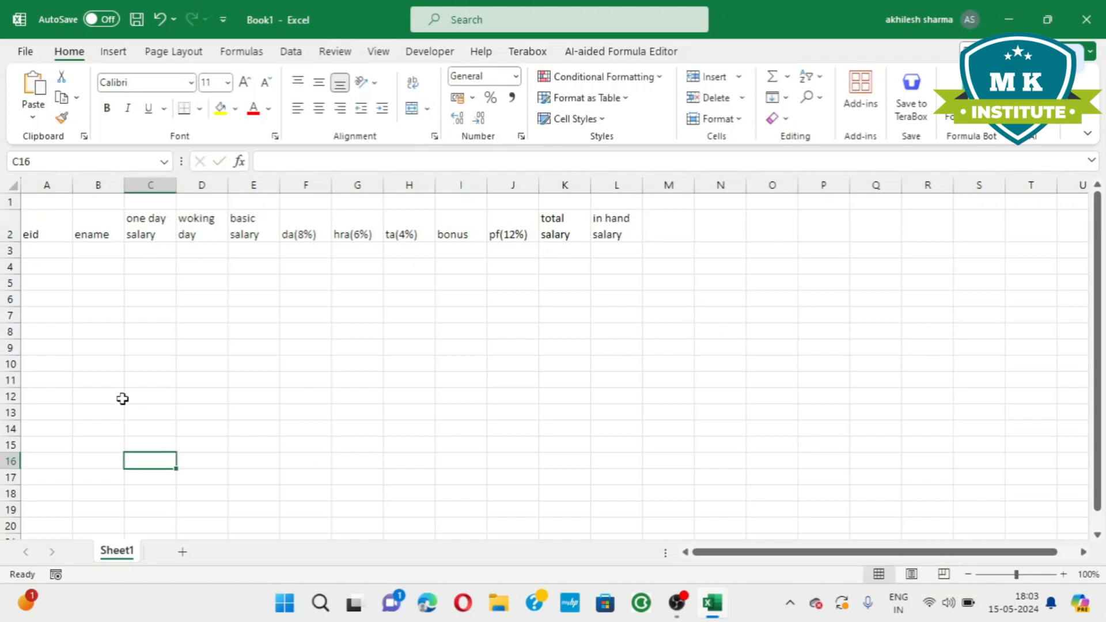
Apply all borders to the range A2:L16.
drag(59, 224, 634, 465)
key(alt)
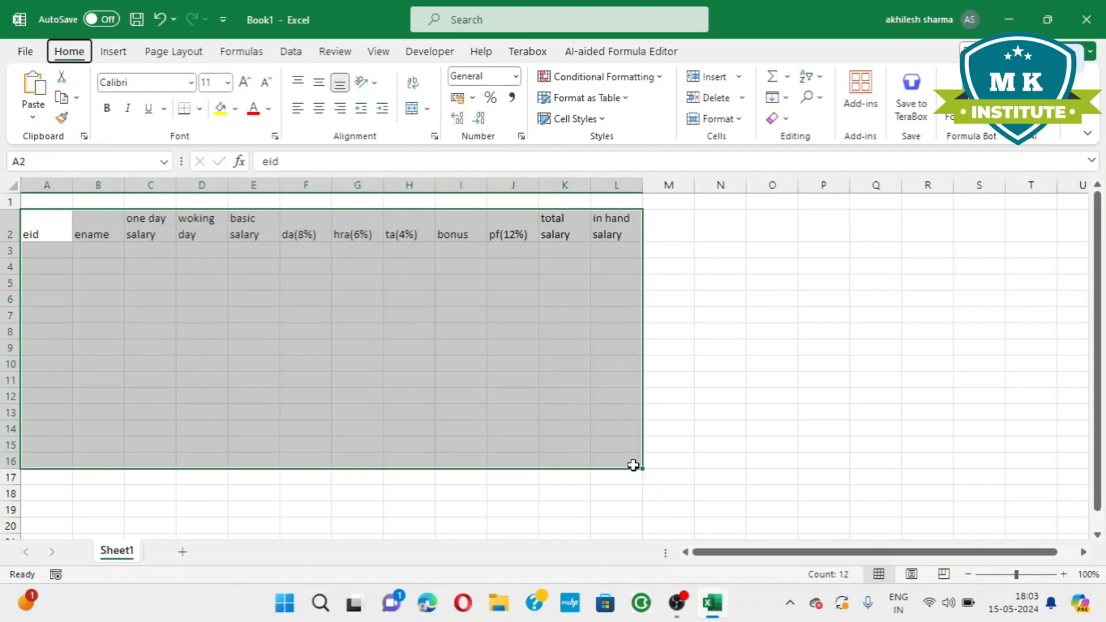
key(h)
key(b)
key(a)
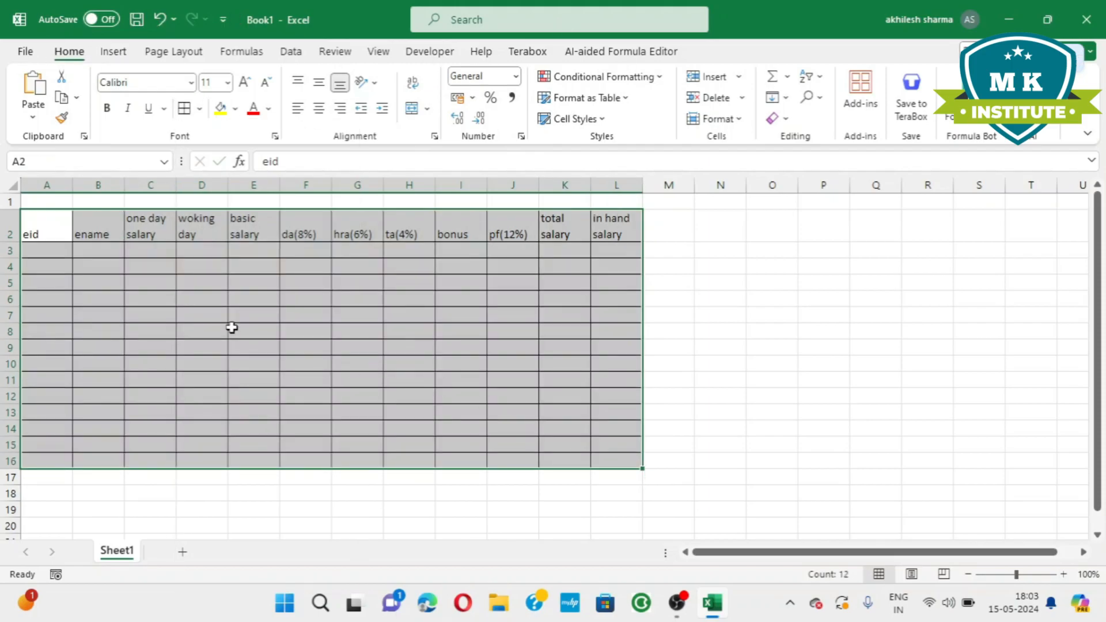
Enter the employee IDs 101 and 102 in A3 and A4 and fill the series down to A10.
click(63, 254)
text(101)
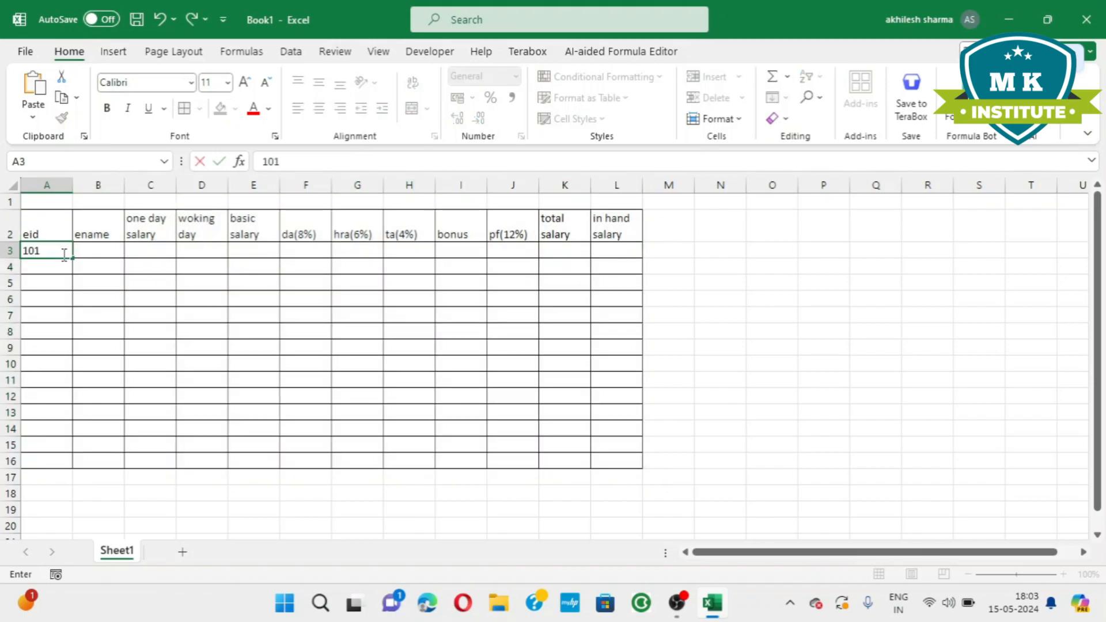
key(Return)
text(102)
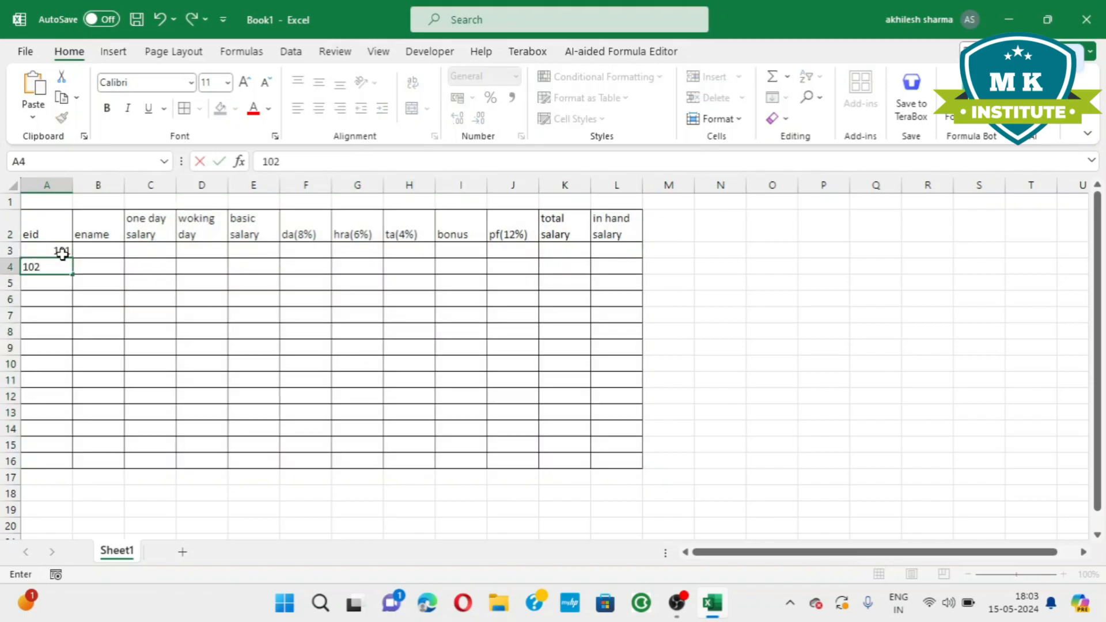
click(153, 332)
drag(51, 251, 71, 364)
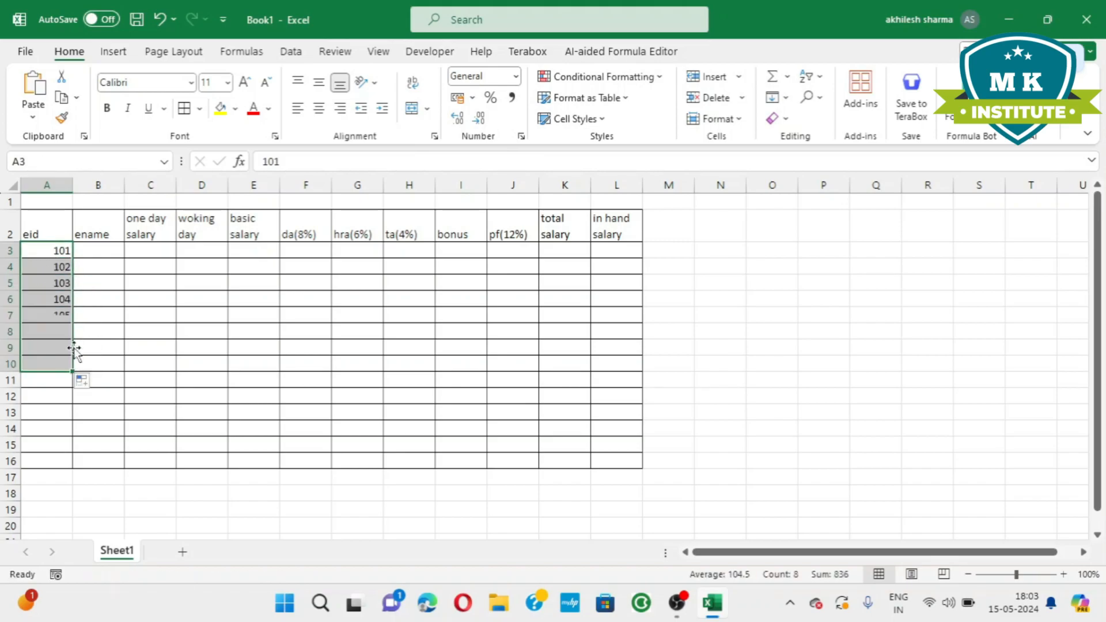
Enter the names of the first four employees in the ename column, cells B3 to B6.
click(104, 254)
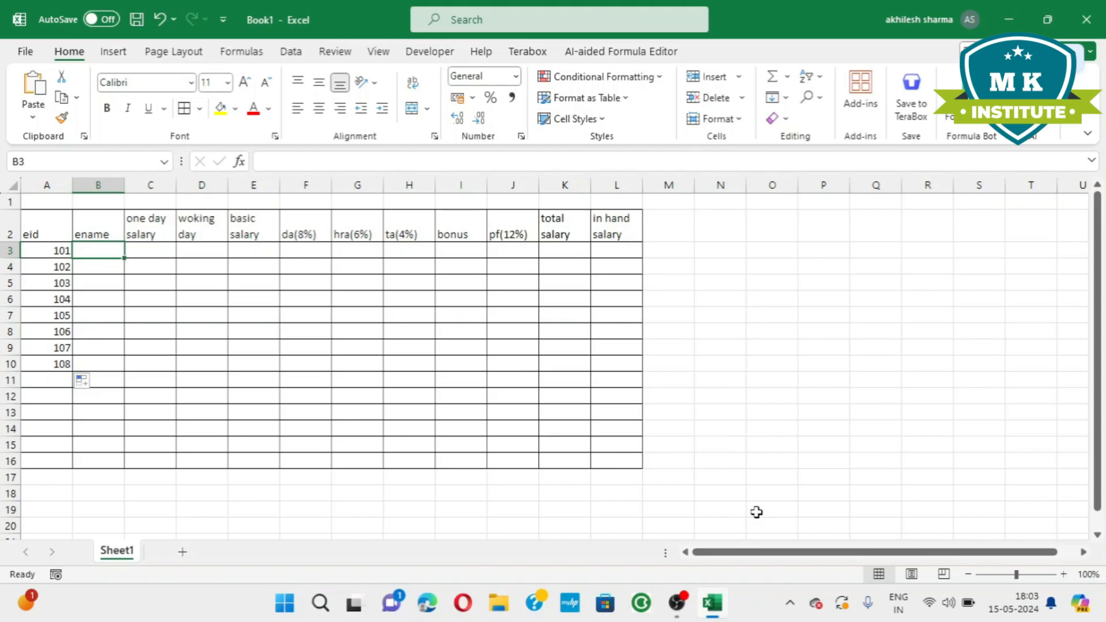
text(raj)
key(Return)
text(amit)
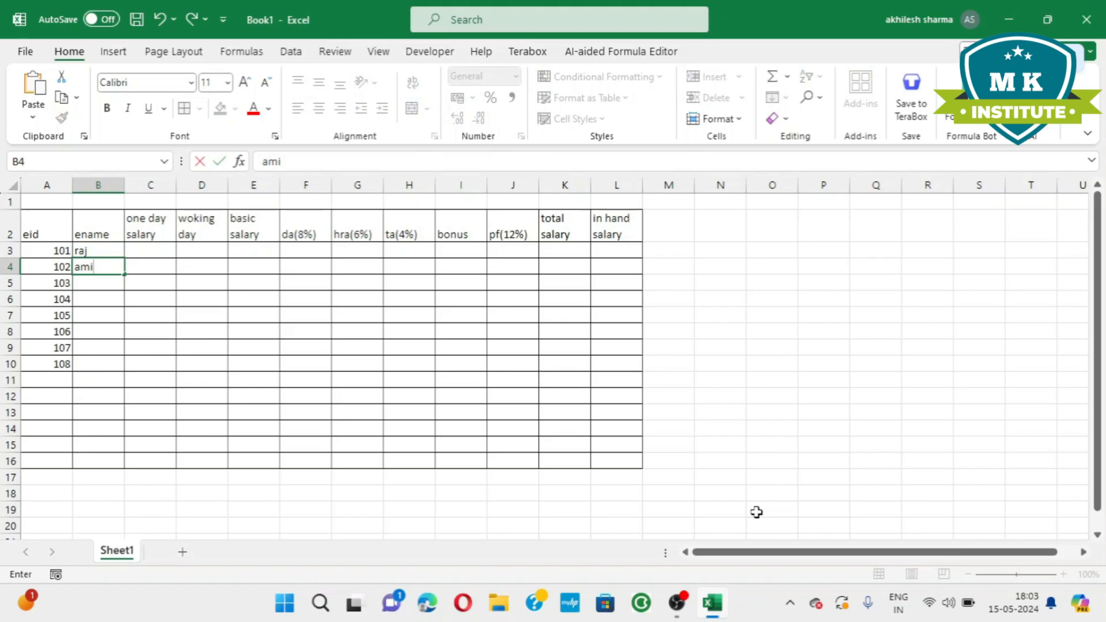
key(Return)
text(sumi)
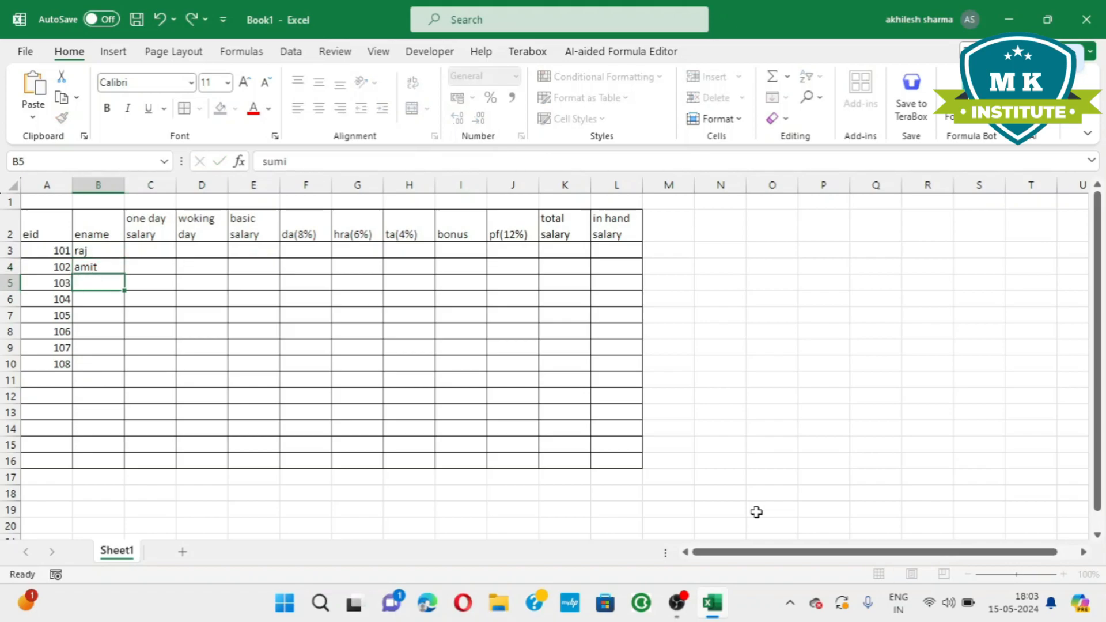
key(Return)
text(raja)
key(Return)
Enter the names of the remaining four employees in cells B7 to B10.
text(mona)
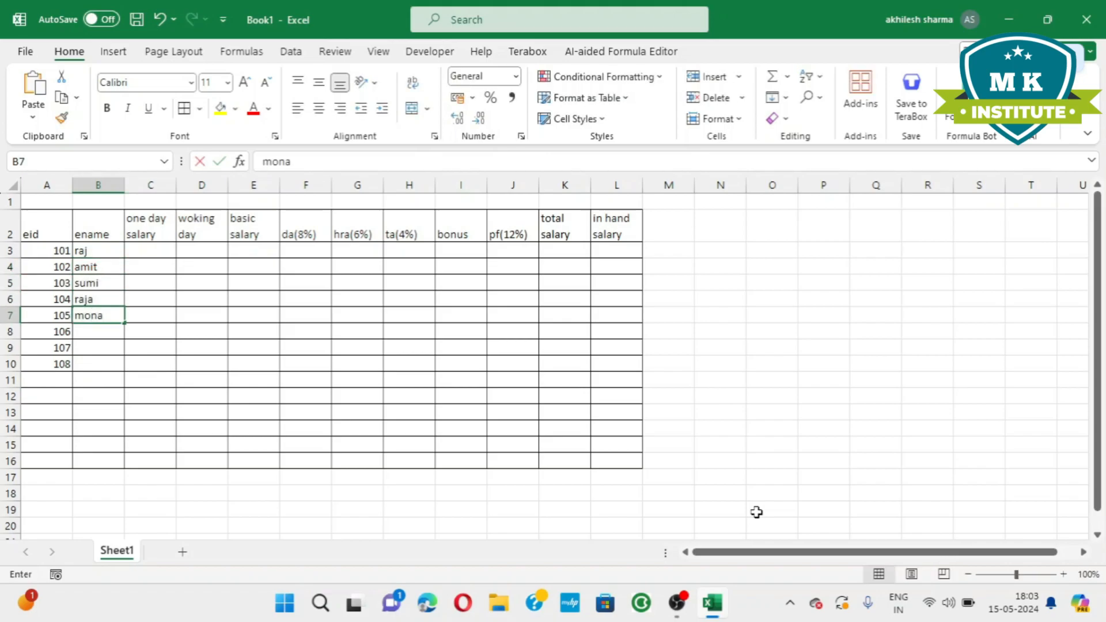
key(Return)
text(sona)
key(Return)
text(sunil)
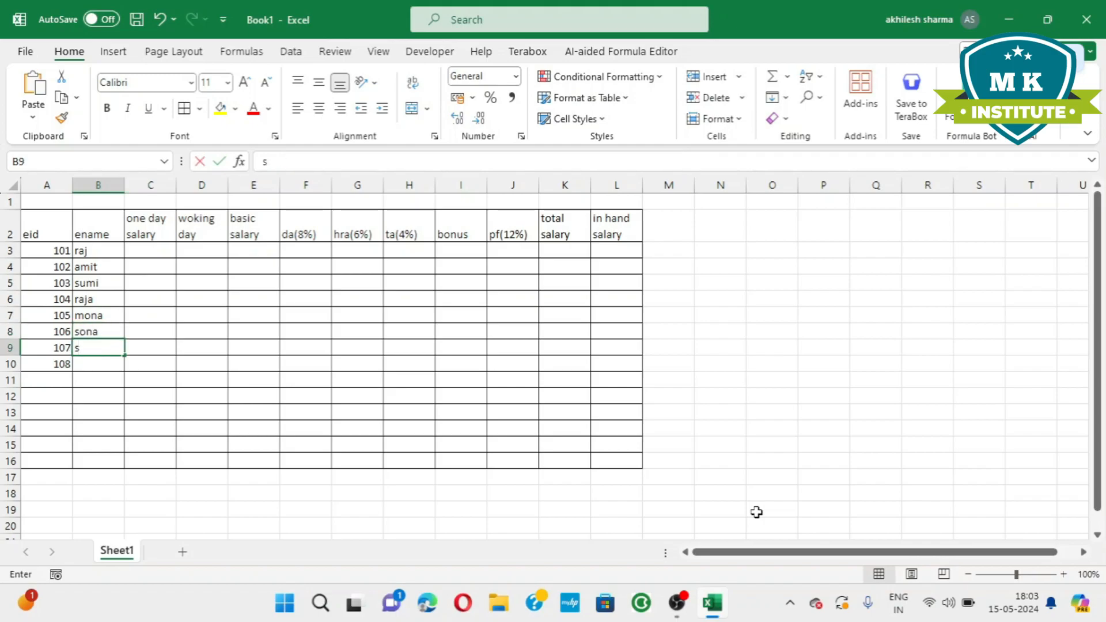
key(Return)
text(kiran)
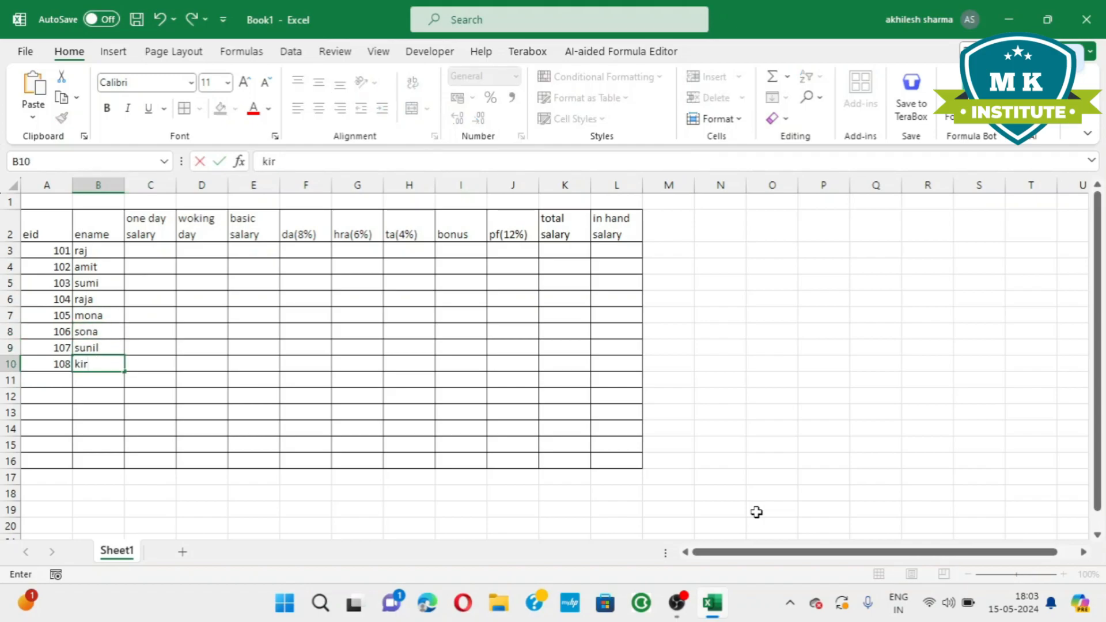
Enter the one day salaries 2000, 4000, 3000, 2500 and 3500 in cells C3 to C7.
click(155, 250)
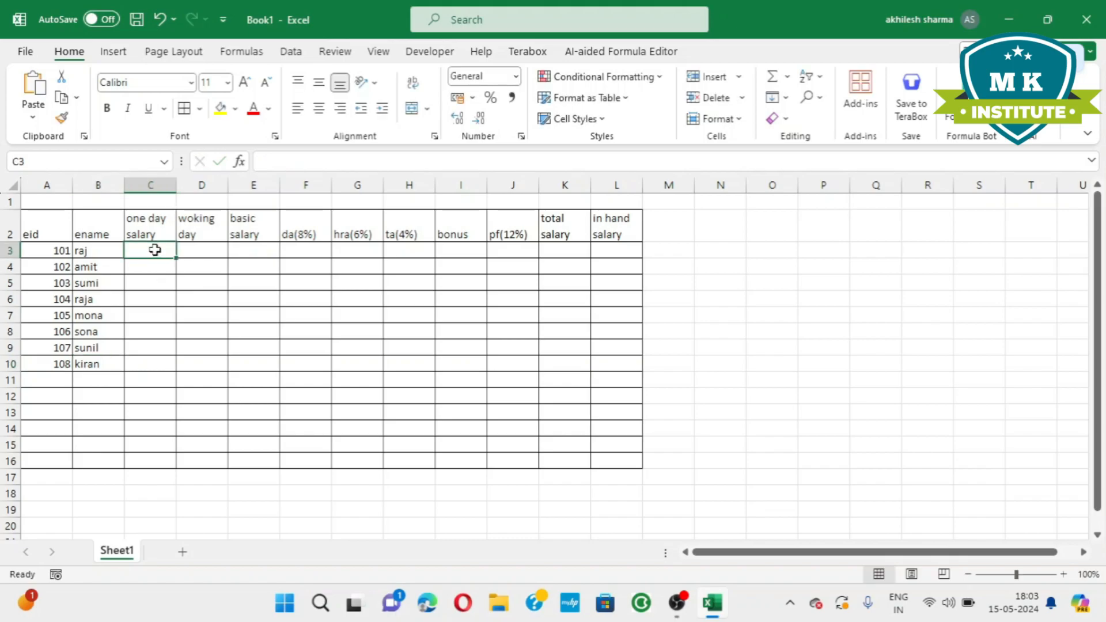
text(2000)
key(Return)
text(4000)
key(Return)
text(300)
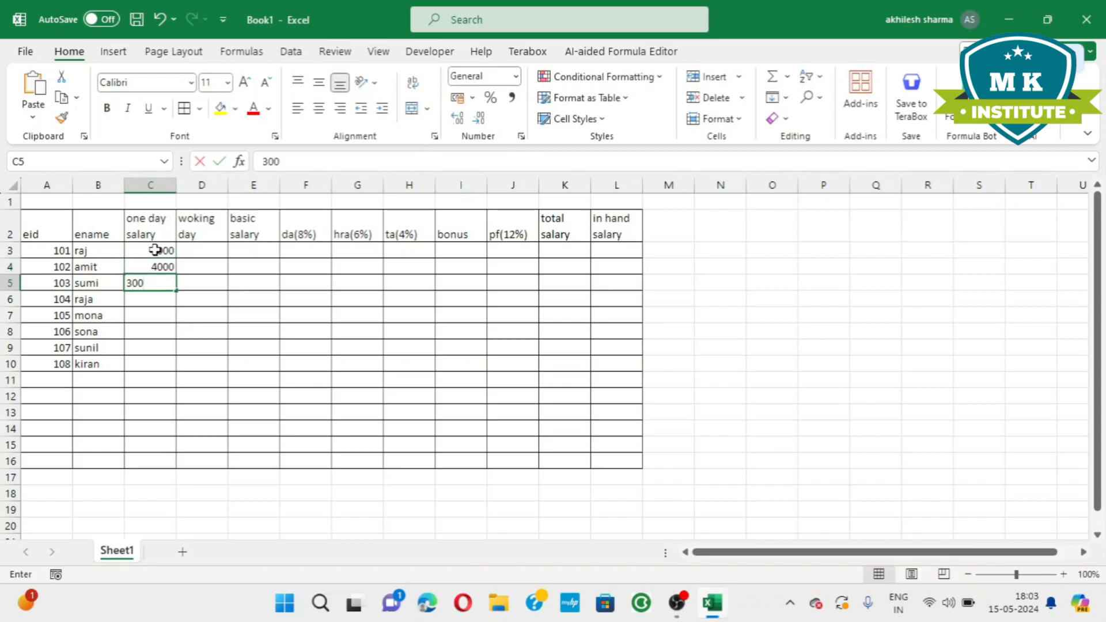
text(0)
key(Return)
text(2500)
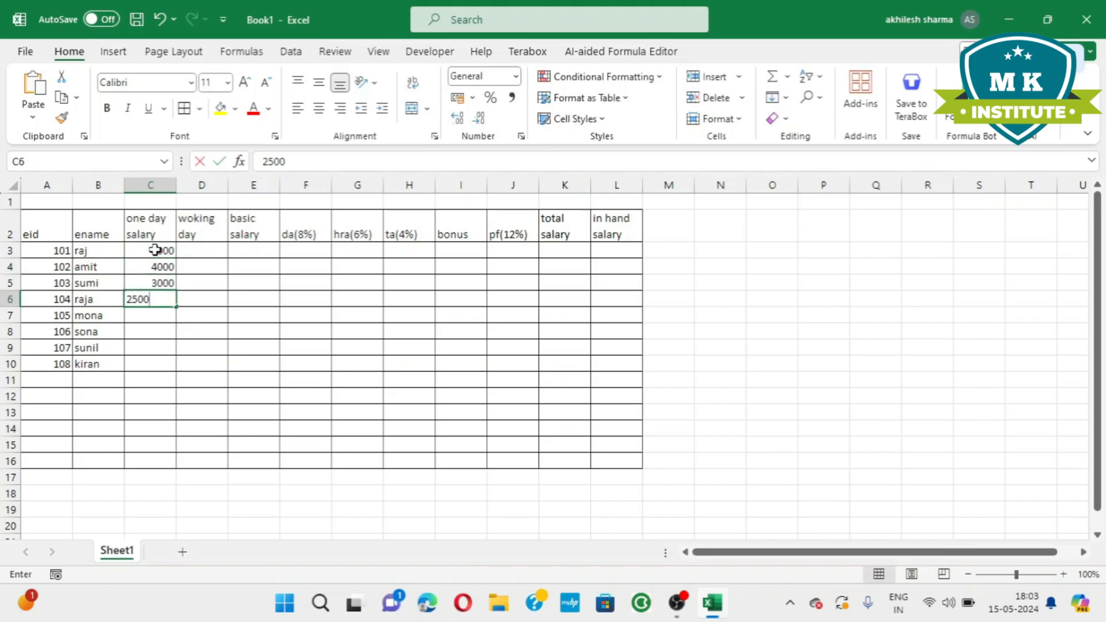
key(Return)
text(3500)
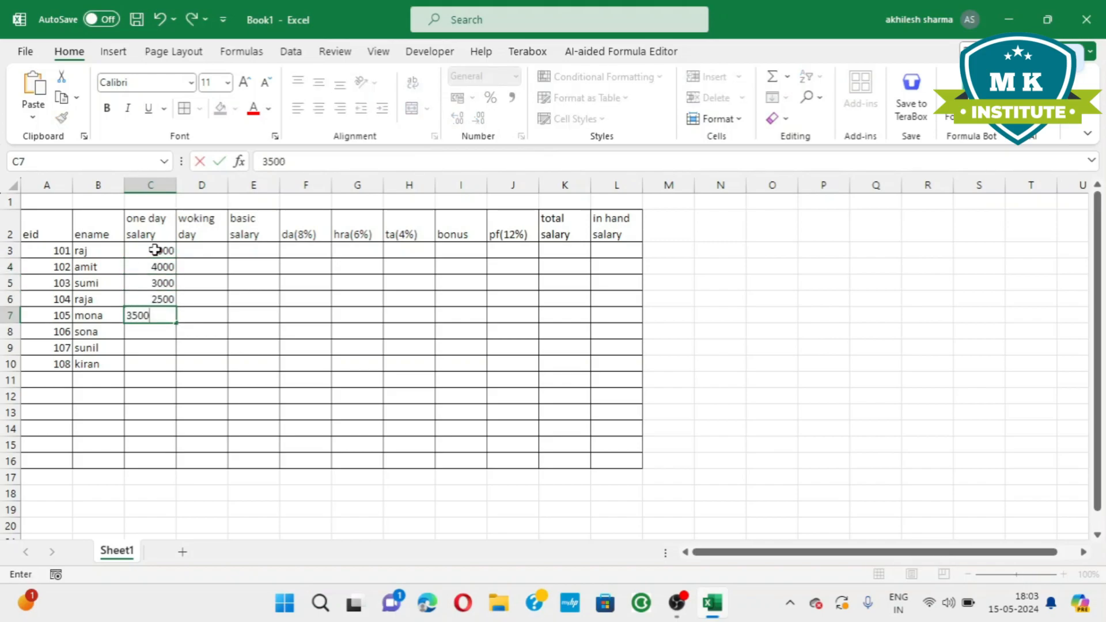
key(Return)
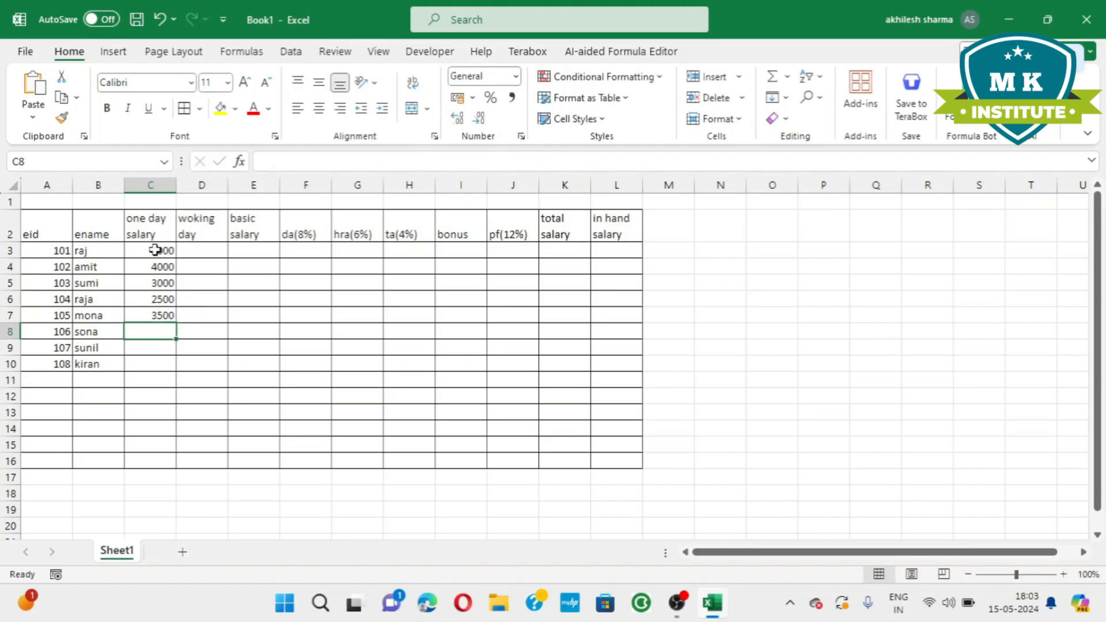
Enter the one day salaries 1100, 2100 and 1800 in cells C8 to C10.
text(1100)
key(Return)
text(2)
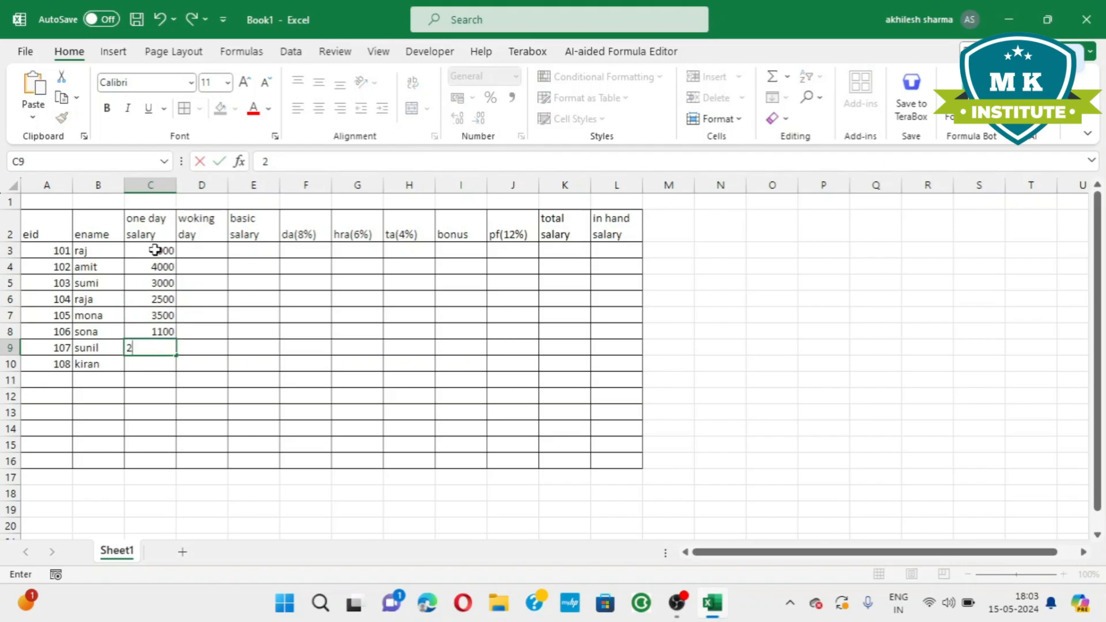
text(100)
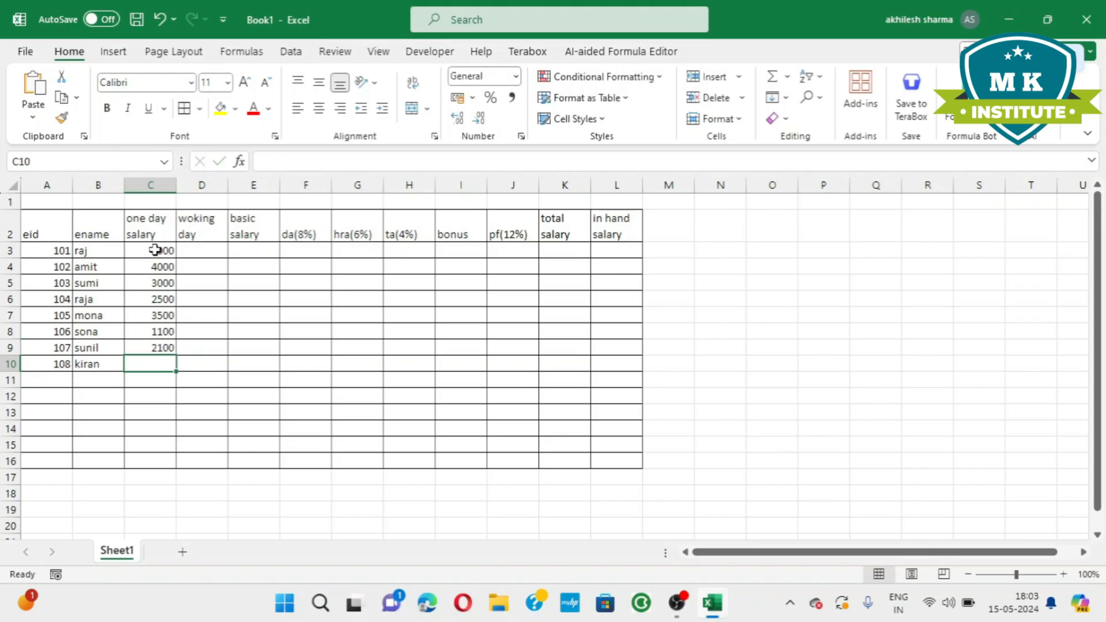
text(1800)
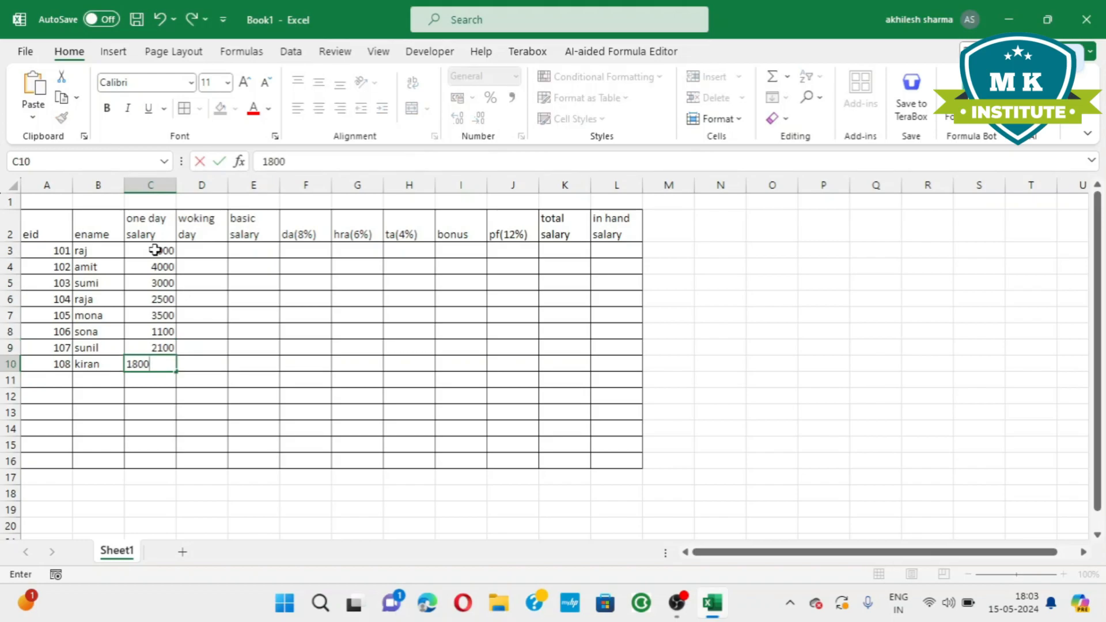
click(256, 285)
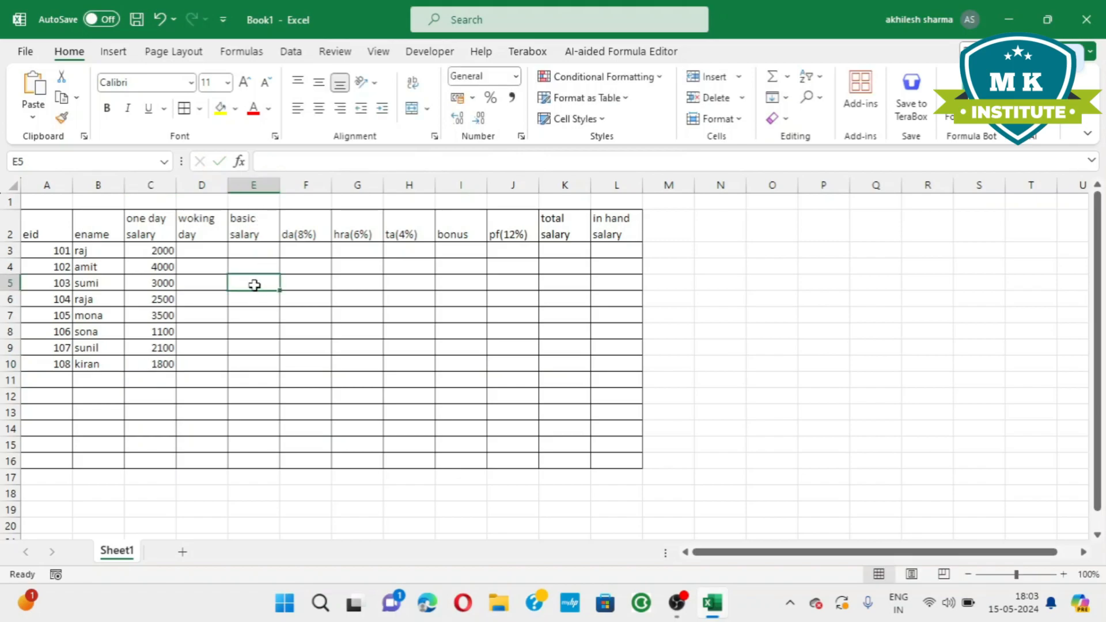
Enter the working days 25, 24, 23, 25 and 26 in cells D3 to D7.
click(211, 249)
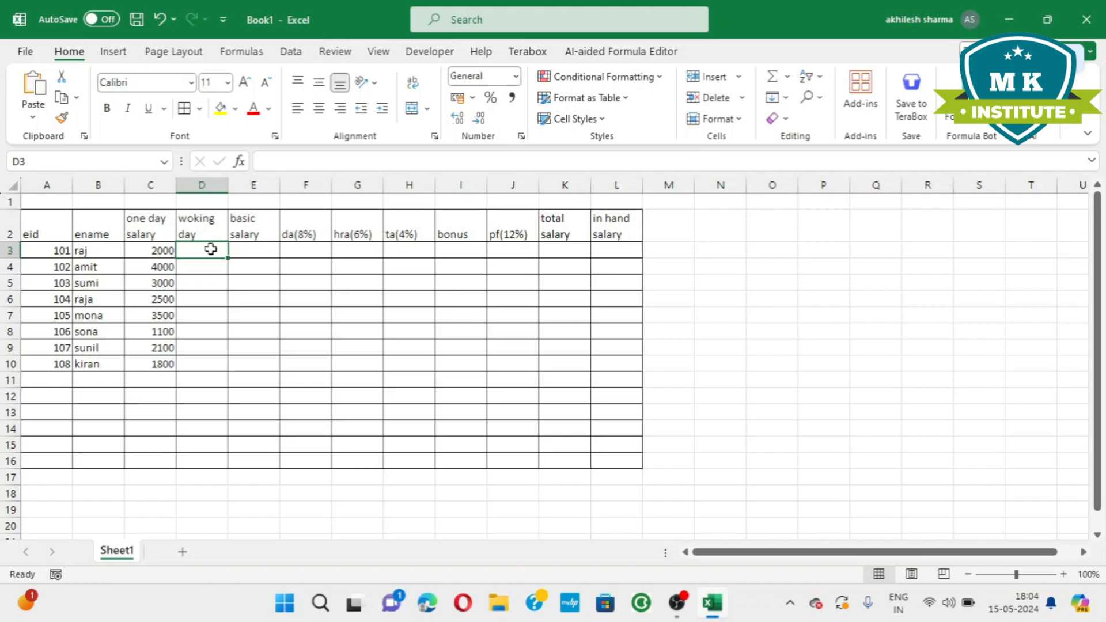
text(25)
key(Return)
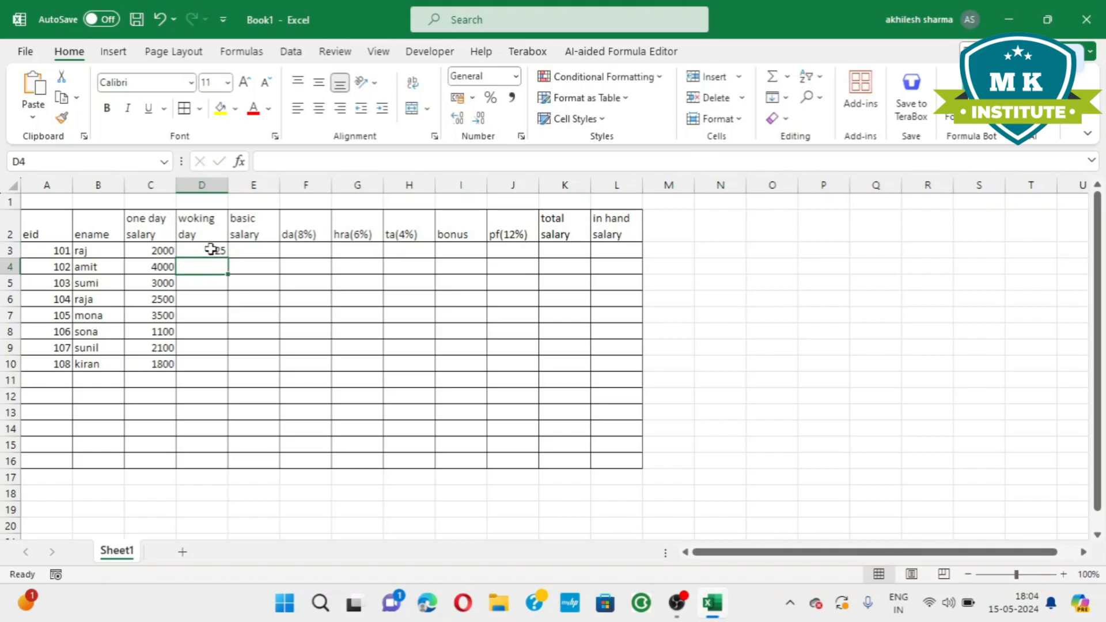
text(24)
key(Return)
text(23)
key(Return)
text(25)
key(Return)
text(26)
key(Return)
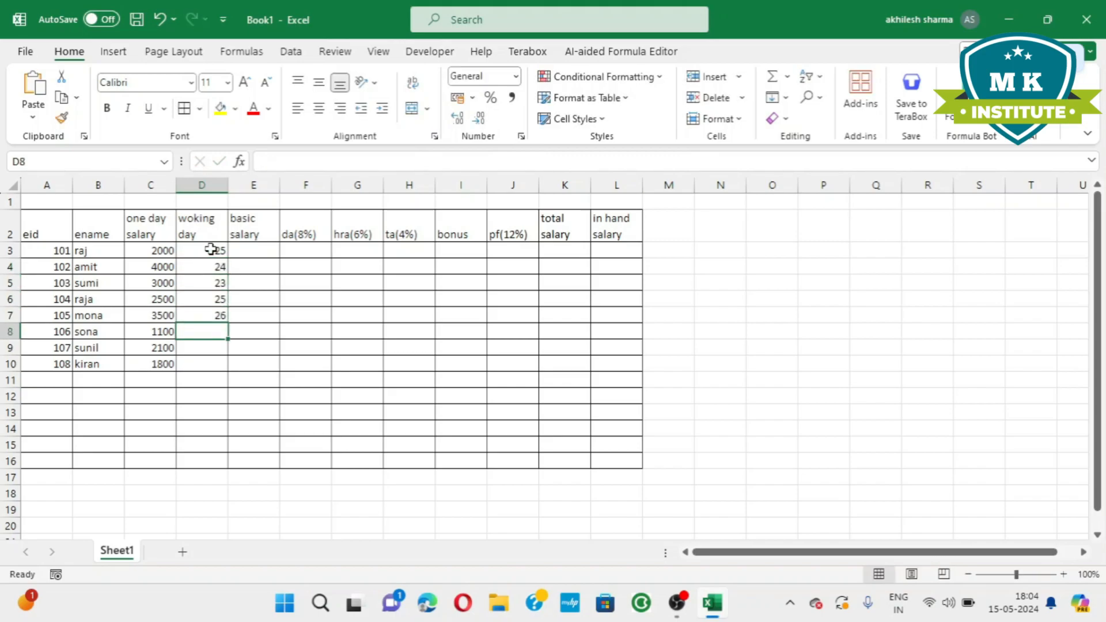
Enter the working days 25, 22 and 24 in cells D8 to D10.
text(25)
key(Return)
text(22)
key(Return)
text(24)
key(Return)
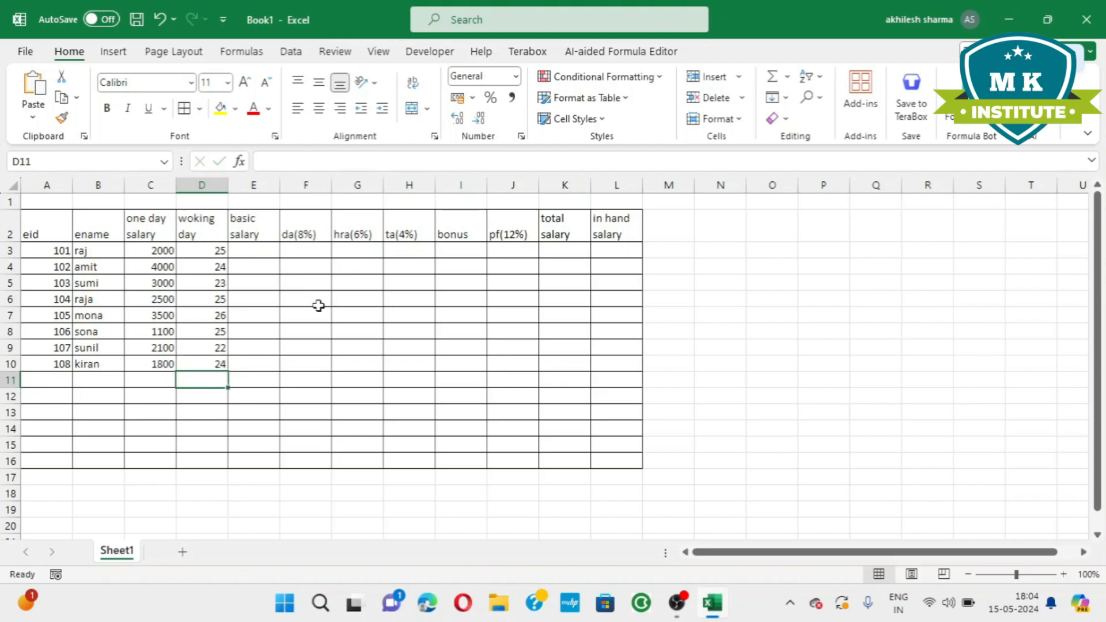
click(311, 327)
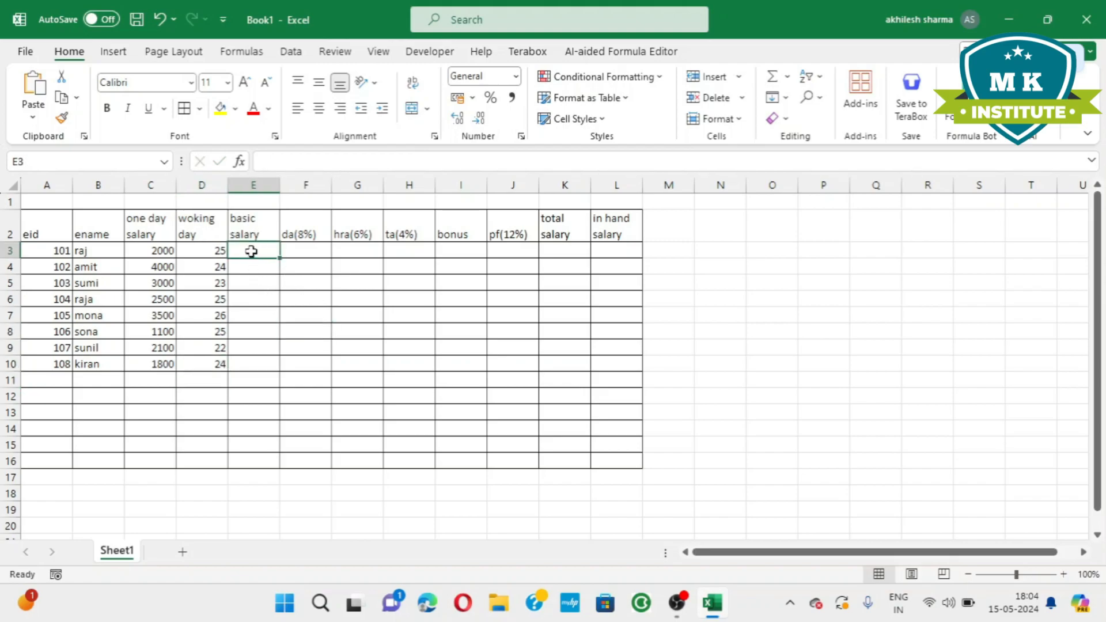
Apply a yellow fill to the header row A2:L2.
drag(47, 227, 607, 231)
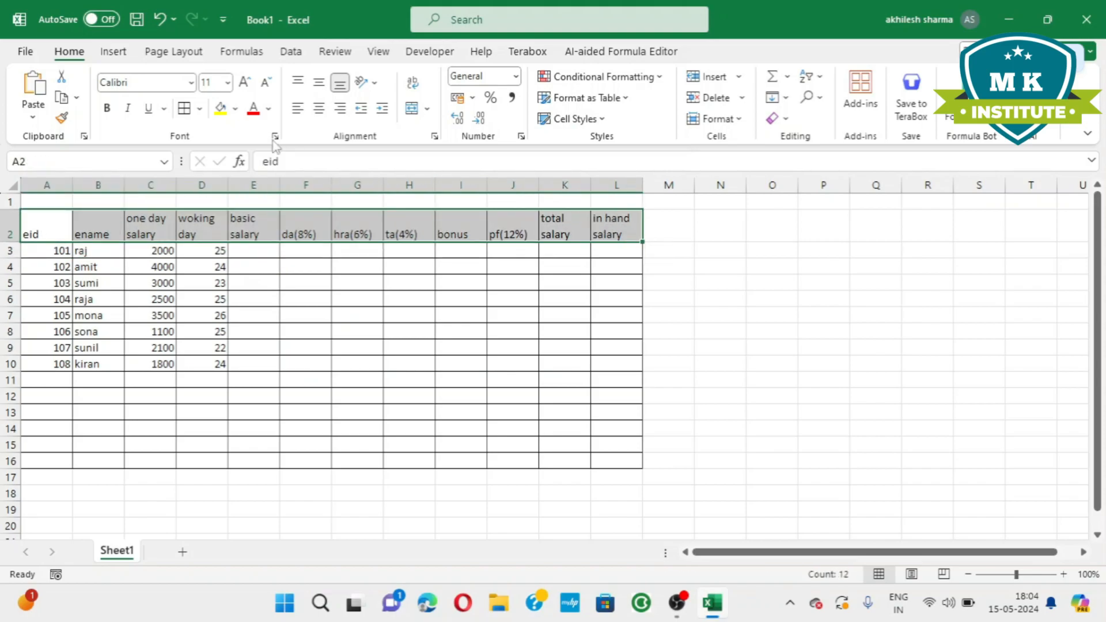
click(221, 108)
click(306, 319)
click(273, 269)
Calculate the basic salary in E3 with the formula =C3*D3 and fill it down to E10.
click(262, 246)
text(=)
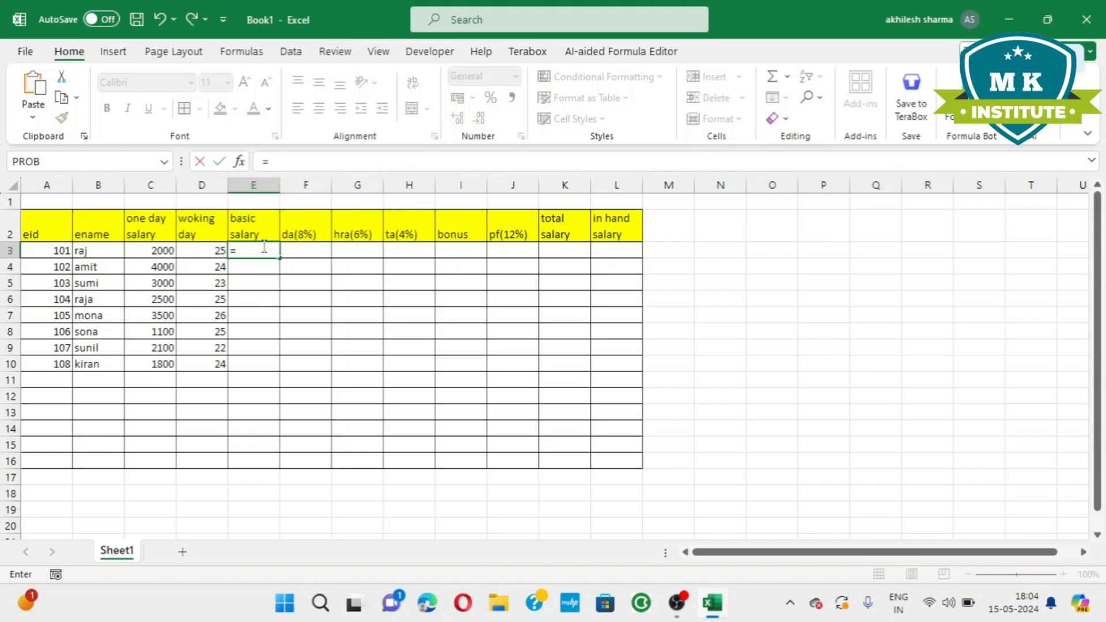
click(161, 252)
text(*)
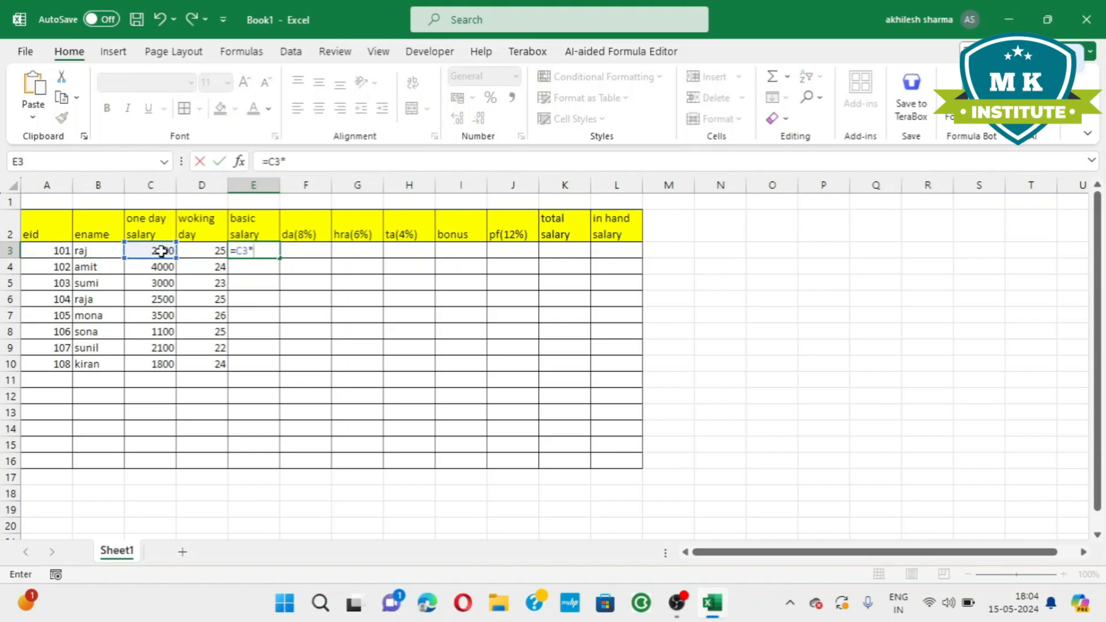
click(202, 250)
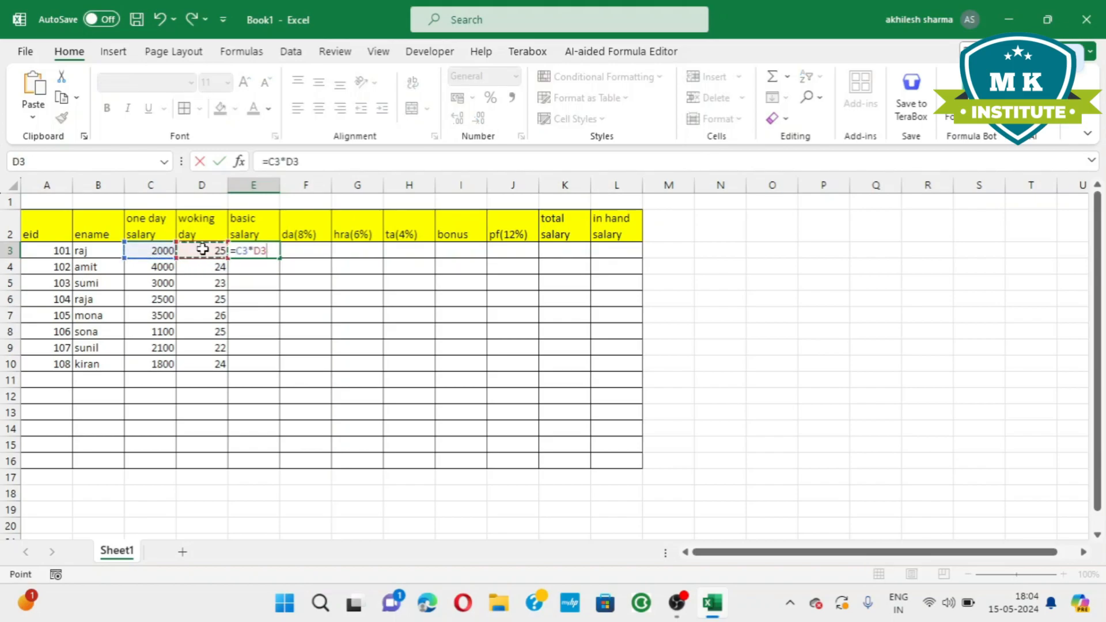
key(Return)
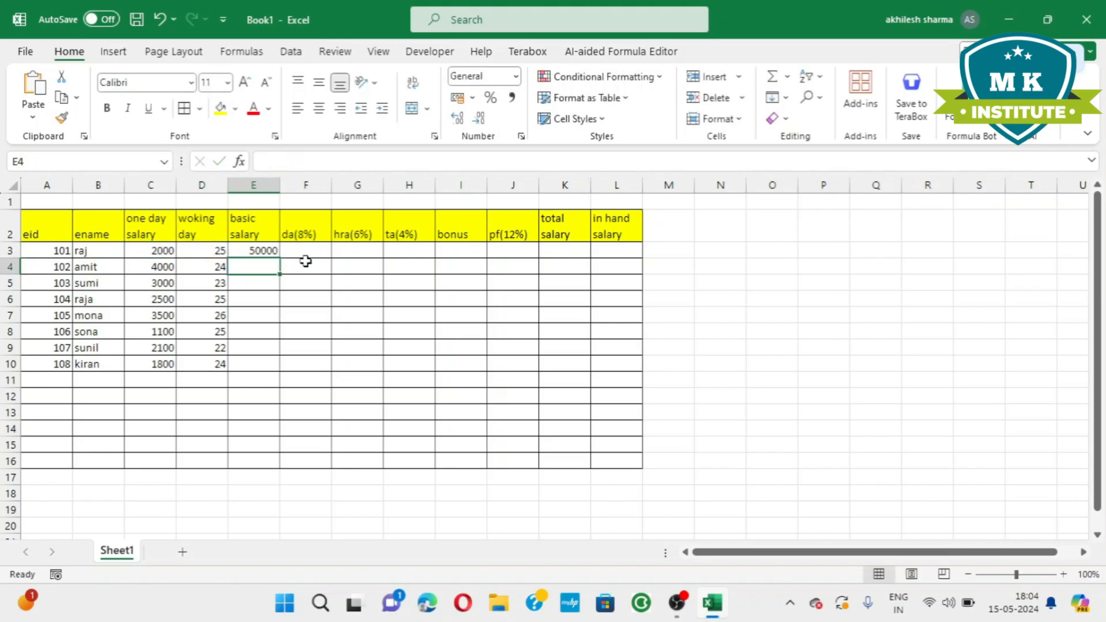
click(262, 247)
drag(279, 258, 282, 369)
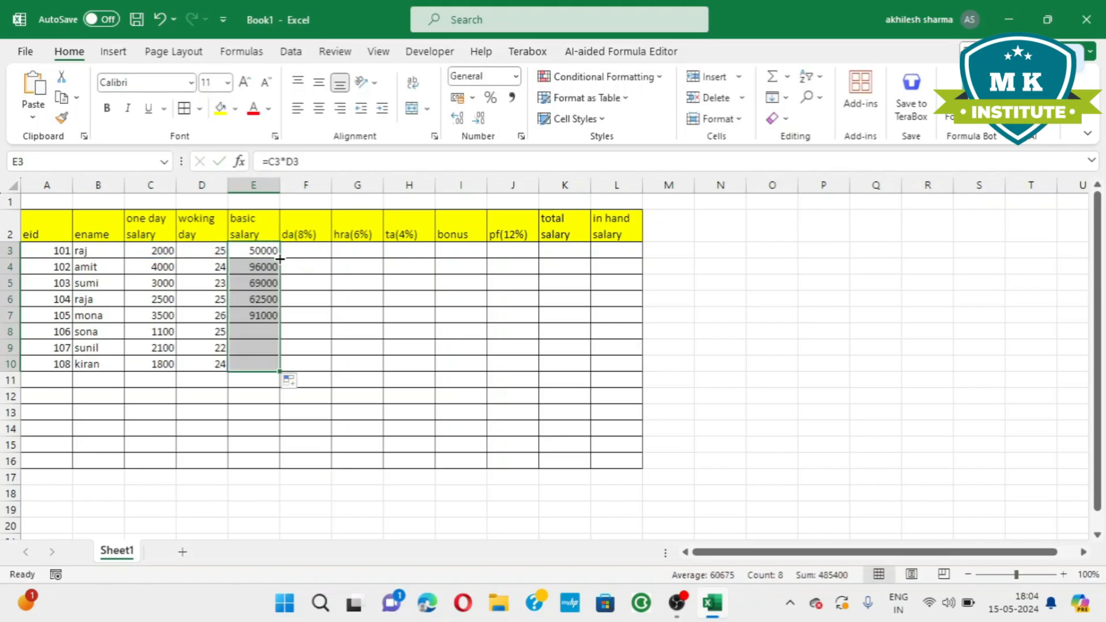
Calculate the 8% DA in F3 with the formula =E3*8/100 and fill it down to F10.
click(313, 253)
text(=)
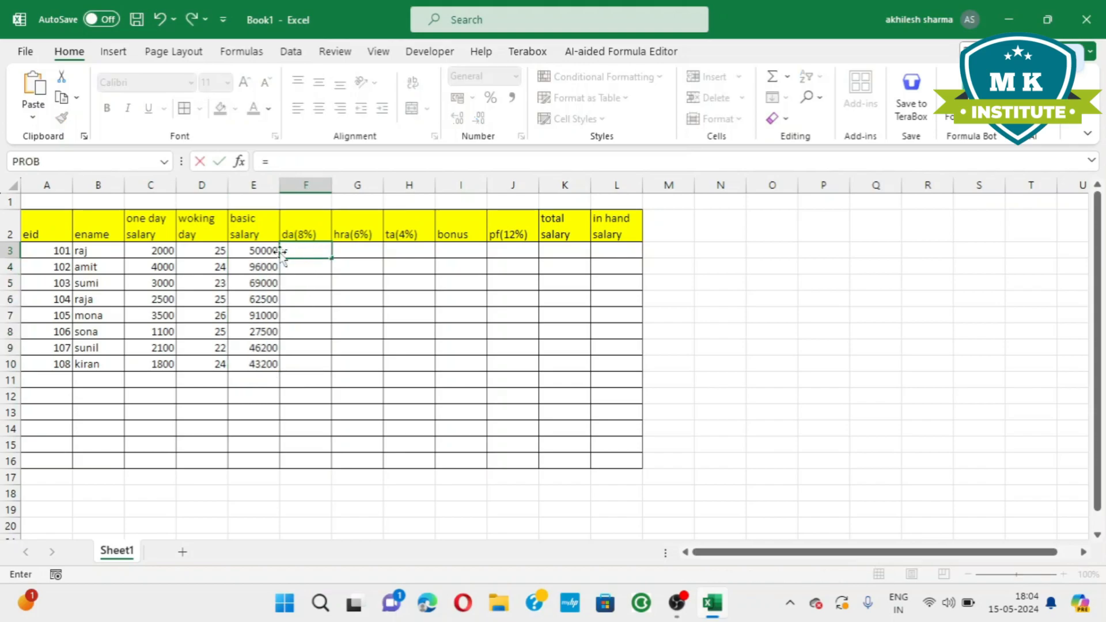
click(253, 251)
text(*)
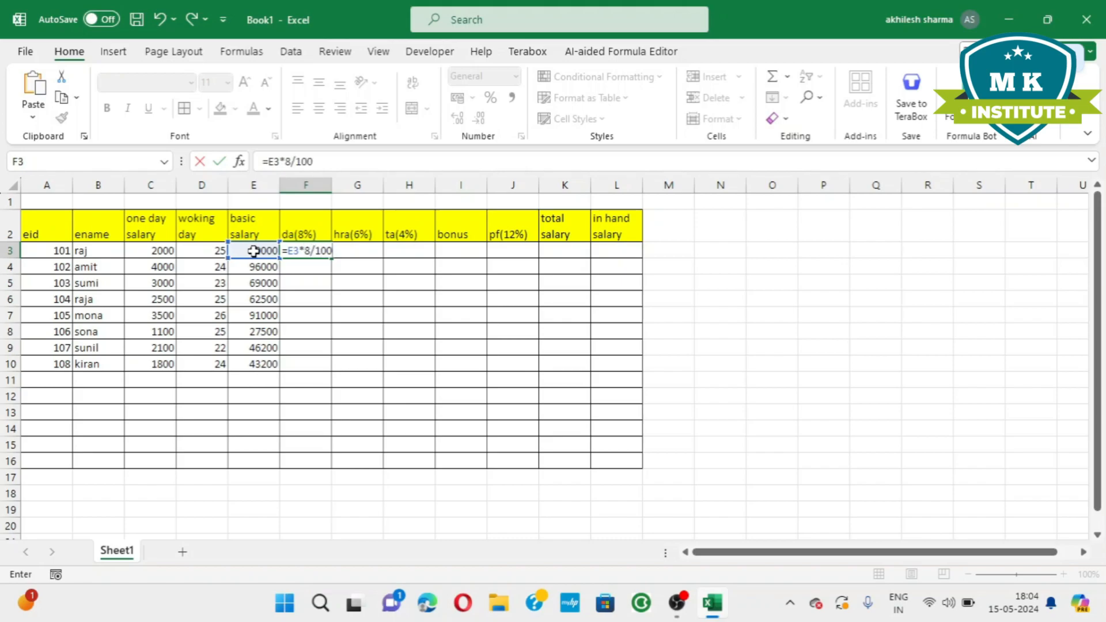
key(Return)
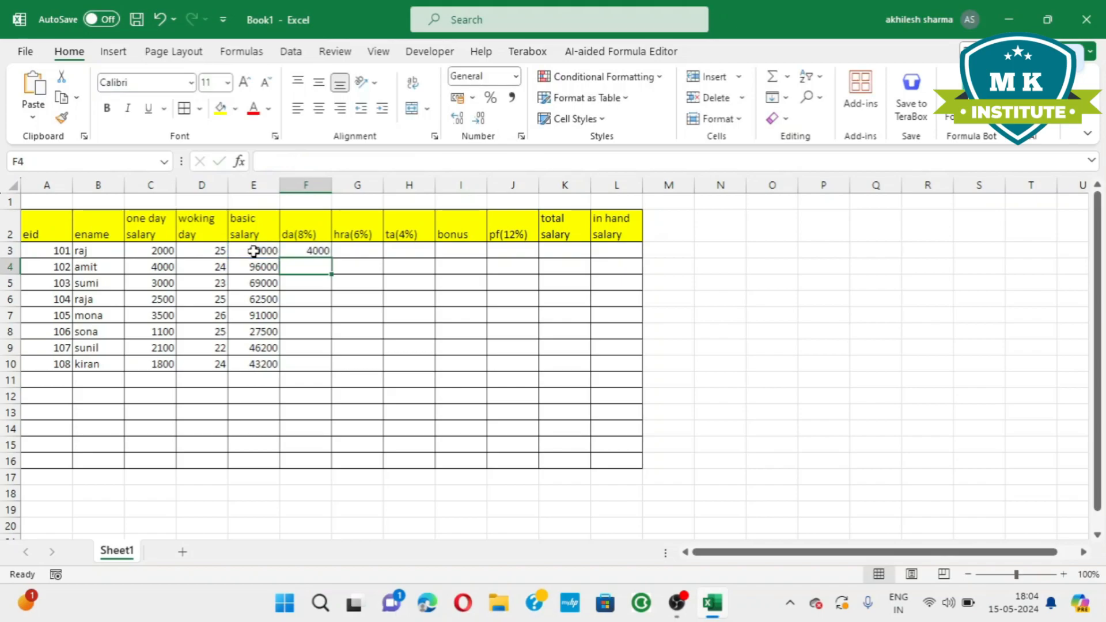
click(311, 252)
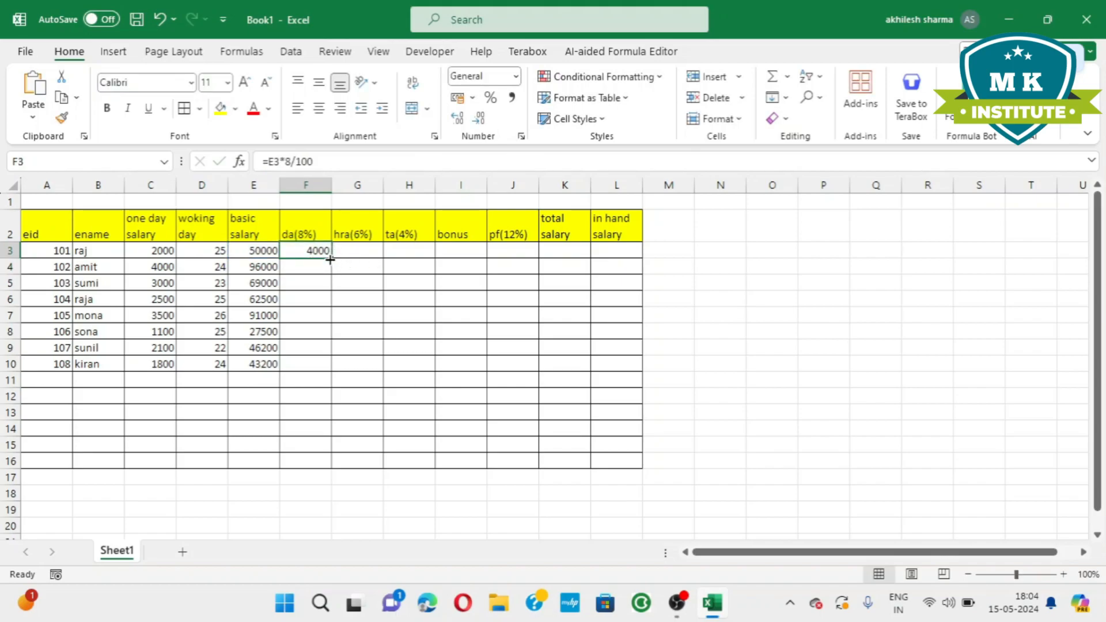
double_click(331, 262)
Calculate the 6% HRA in G3 with the formula =E3*6/100 and fill it down to G10.
click(360, 254)
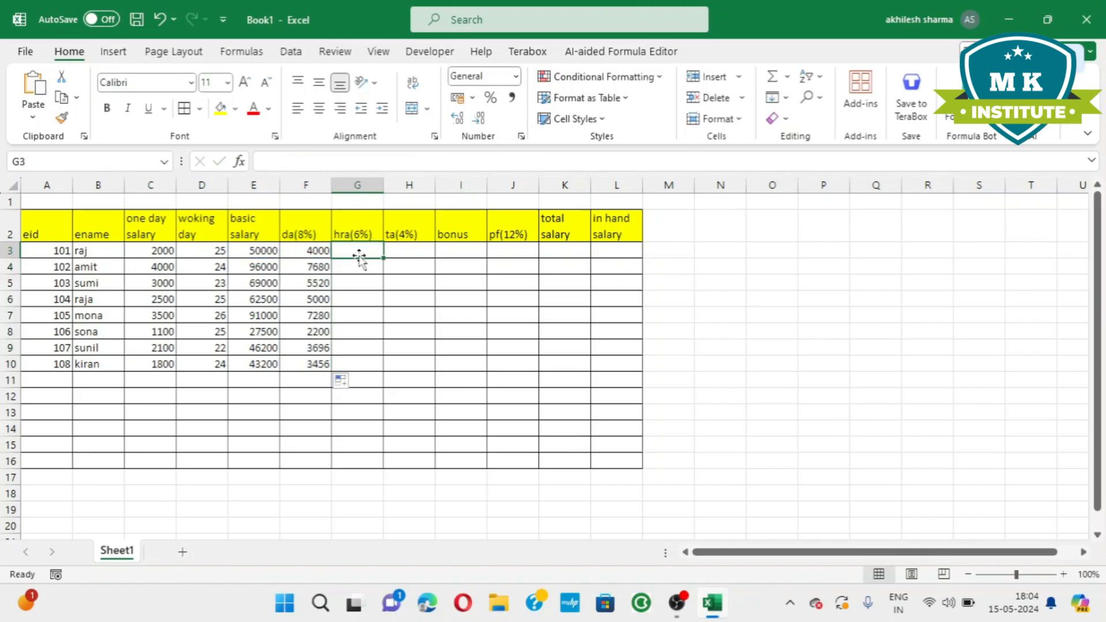
text(=)
click(259, 251)
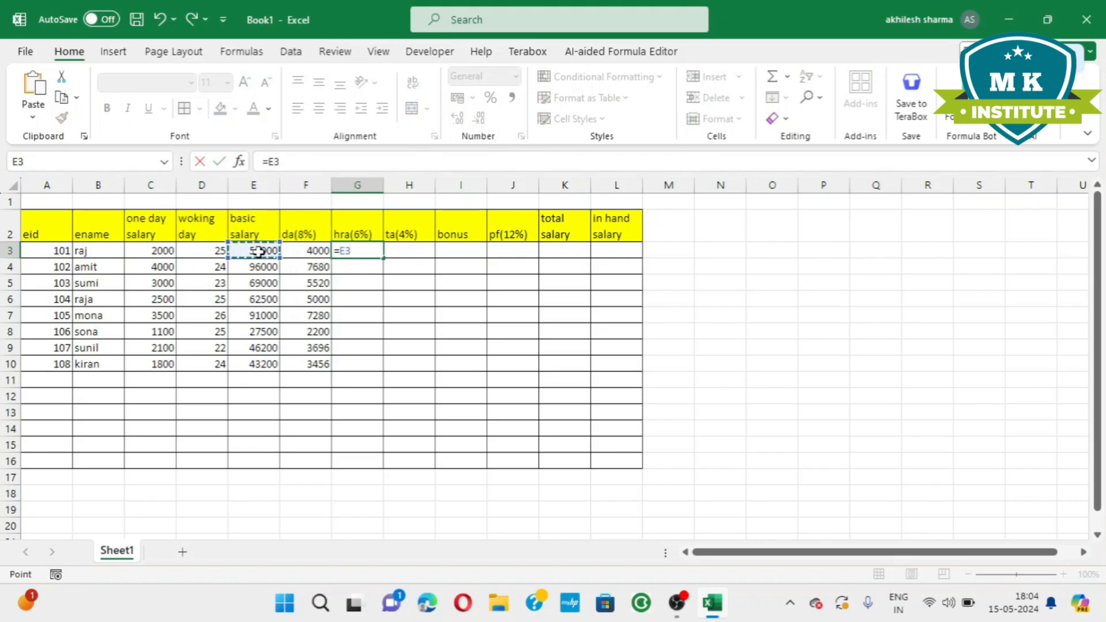
text(*)
key(Return)
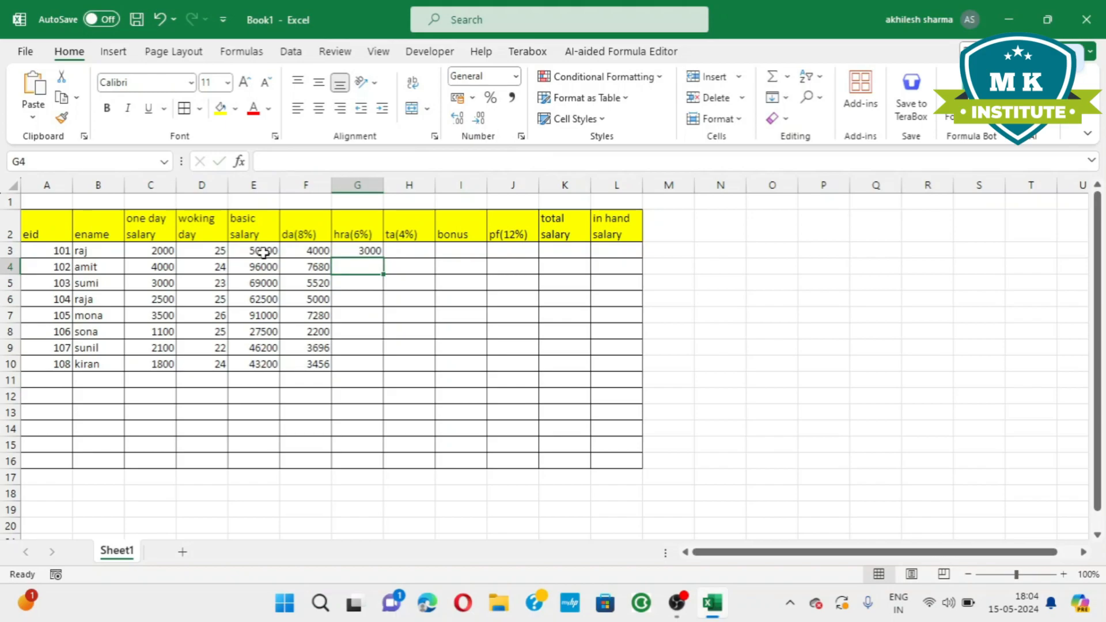
click(363, 252)
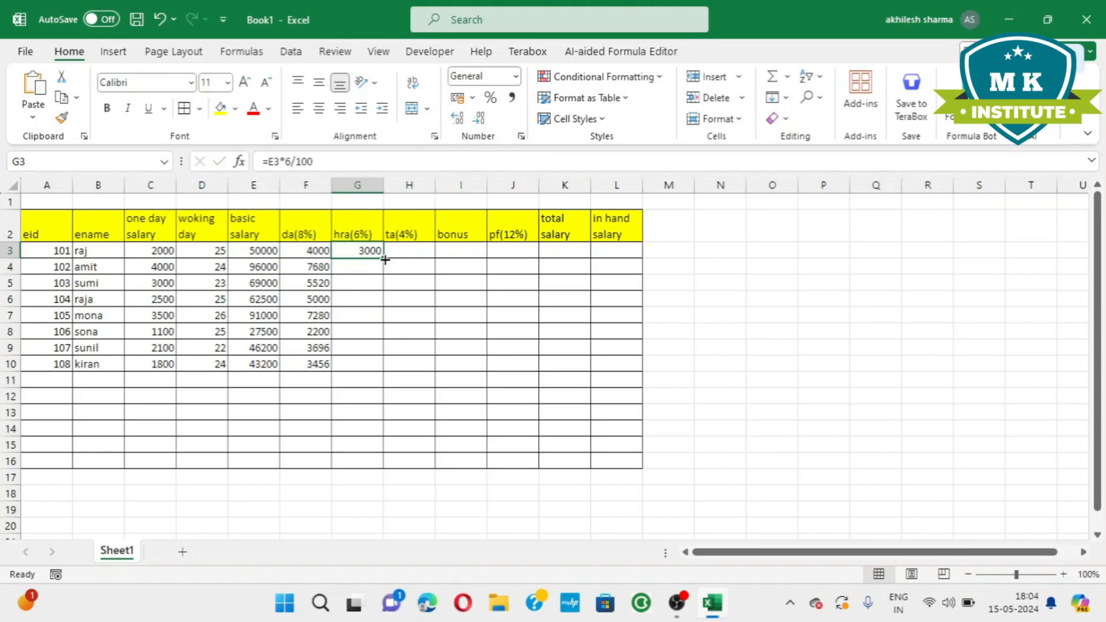
double_click(385, 260)
Calculate the 4% TA in H3 with the formula =E3*4/100 and fill it down to H10.
click(419, 254)
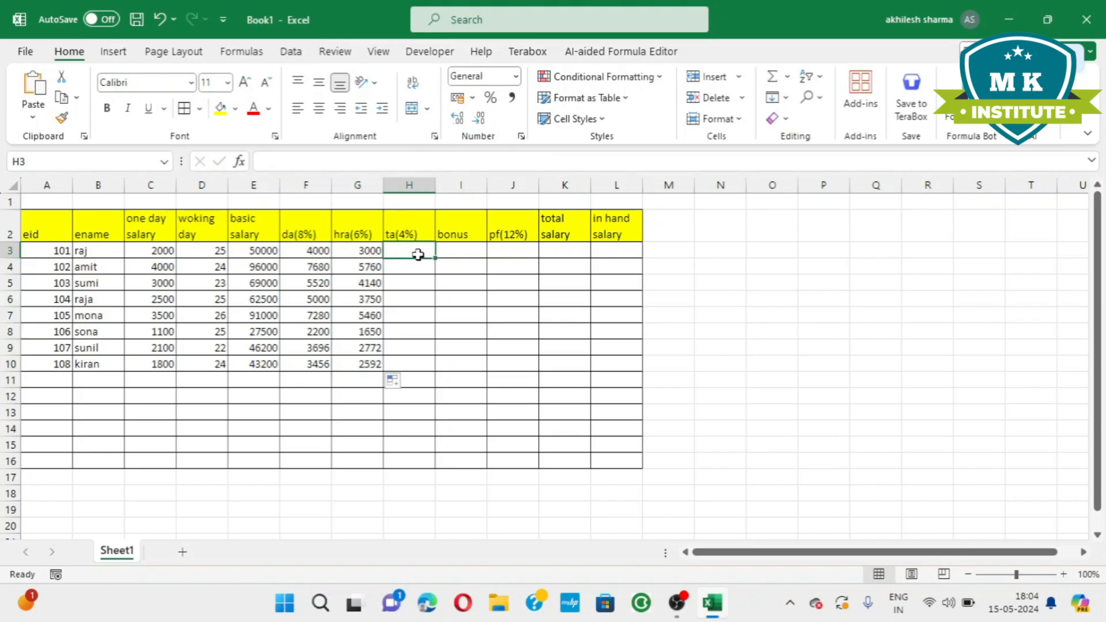
text(=)
click(253, 249)
text(*)
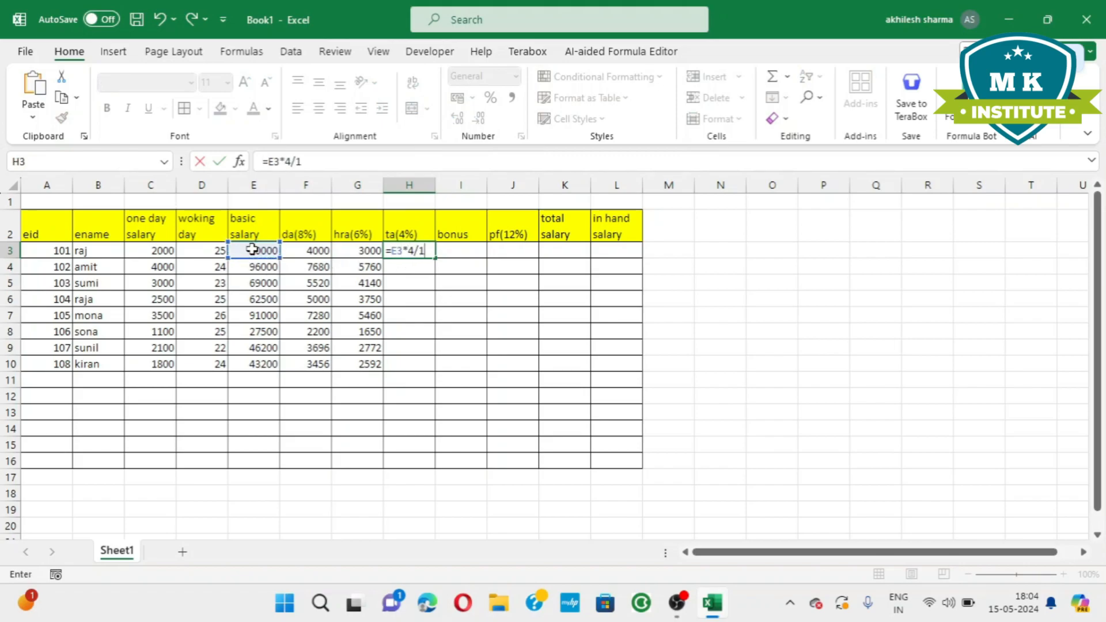
text(4/100)
key(Return)
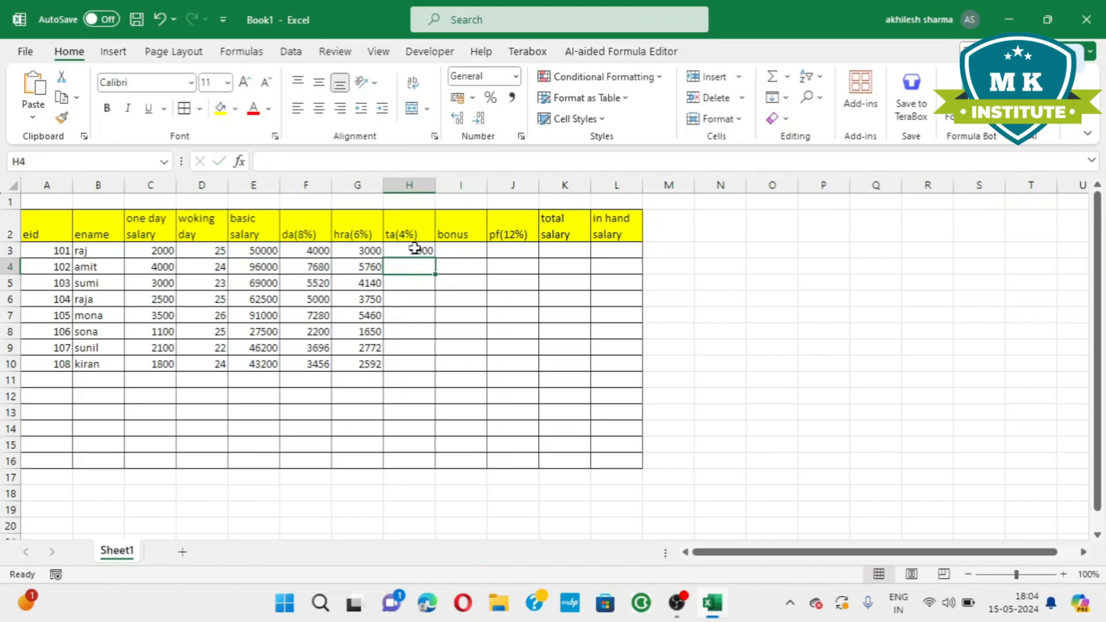
click(415, 251)
double_click(434, 261)
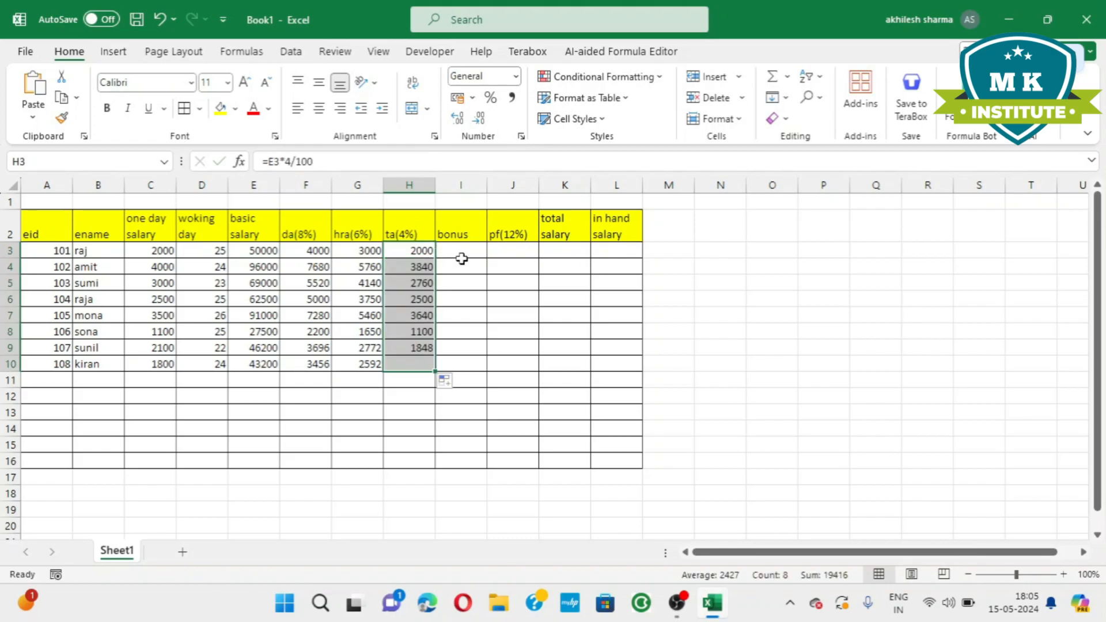
Enter a bonus of 1500 in I3 and fill it down to I10.
click(464, 253)
text(15)
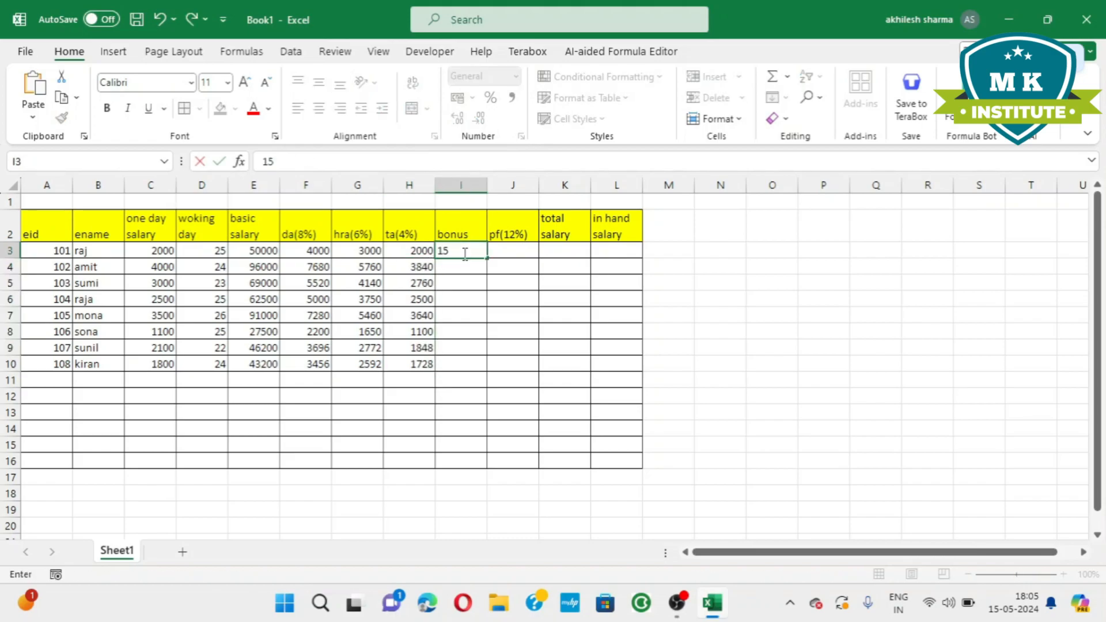
text(00)
key(Return)
click(469, 252)
double_click(490, 257)
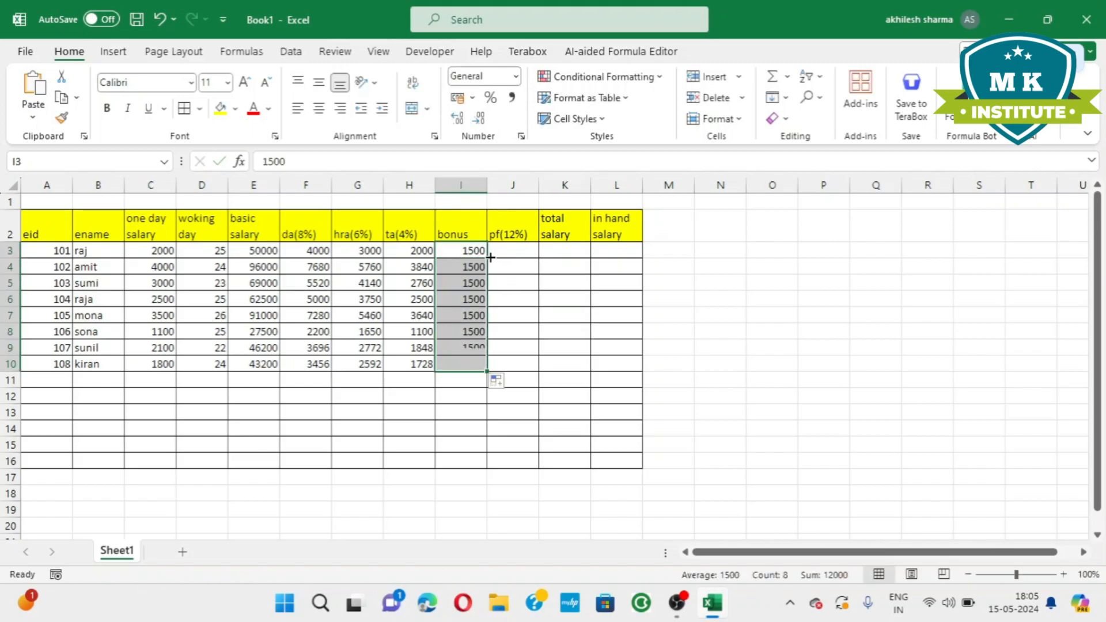
Calculate the 12% PF in J3 with the formula =E3*12/100 and fill it down to J10.
click(519, 253)
text(=)
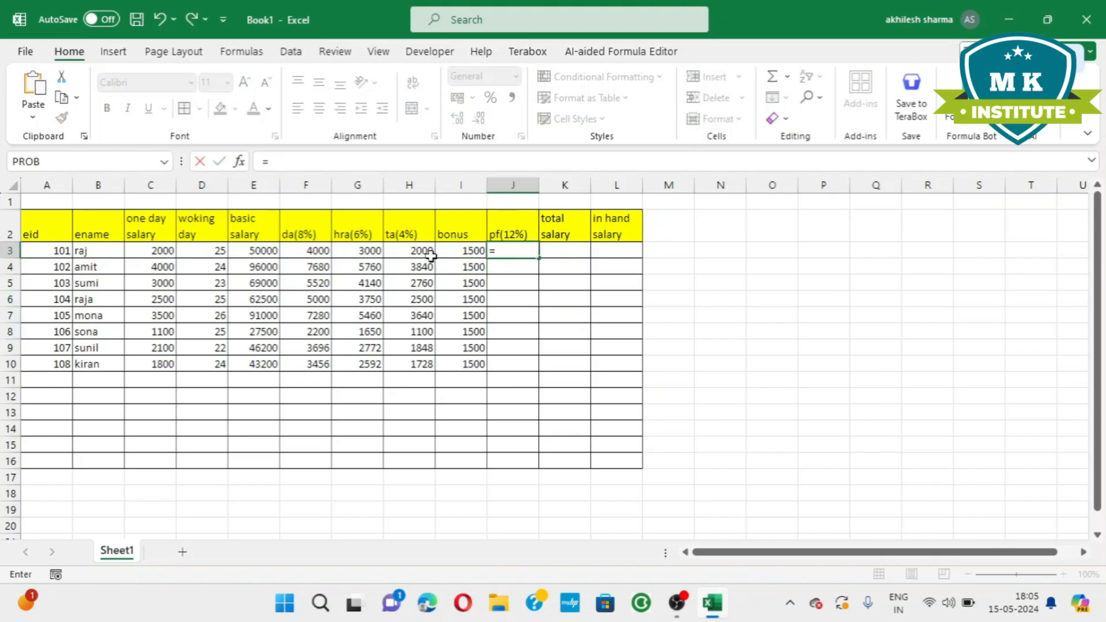
click(245, 250)
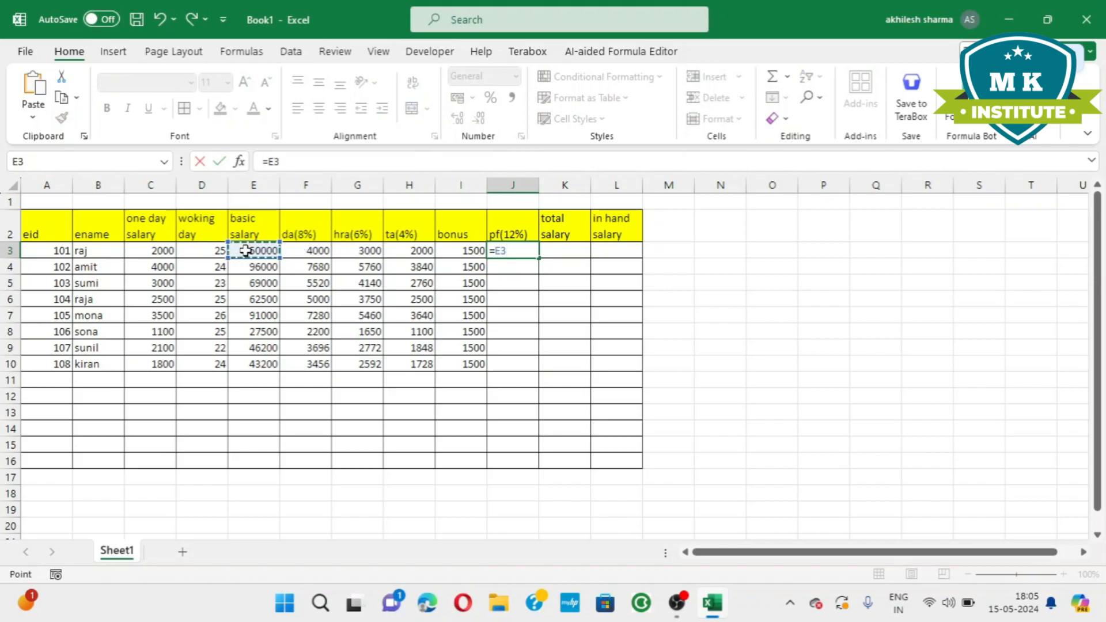
text(*)
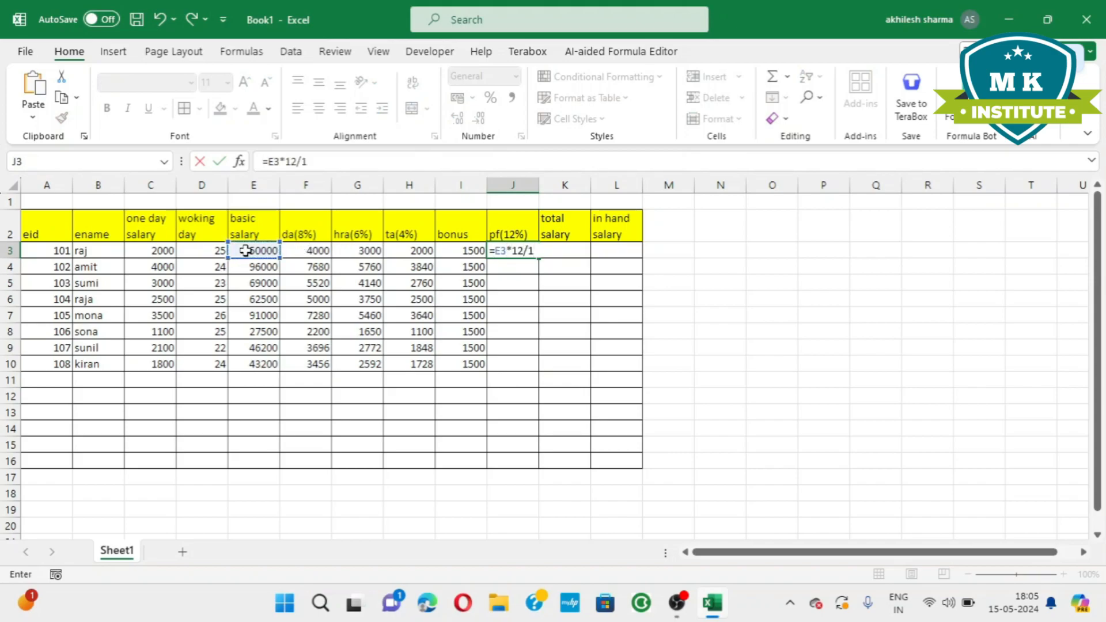
key(Return)
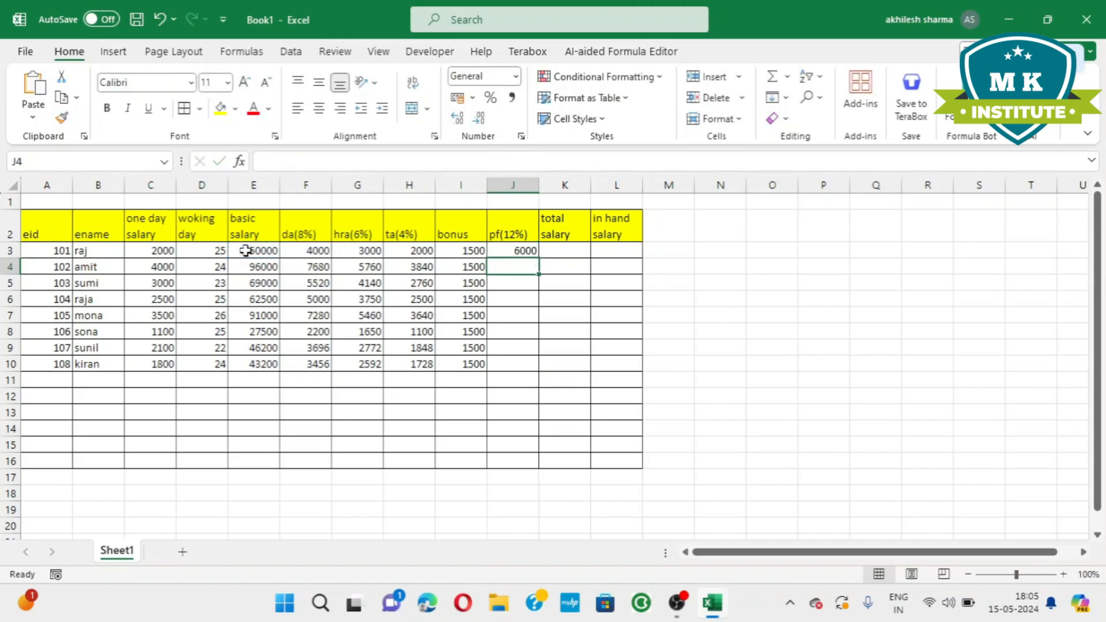
click(498, 252)
double_click(537, 261)
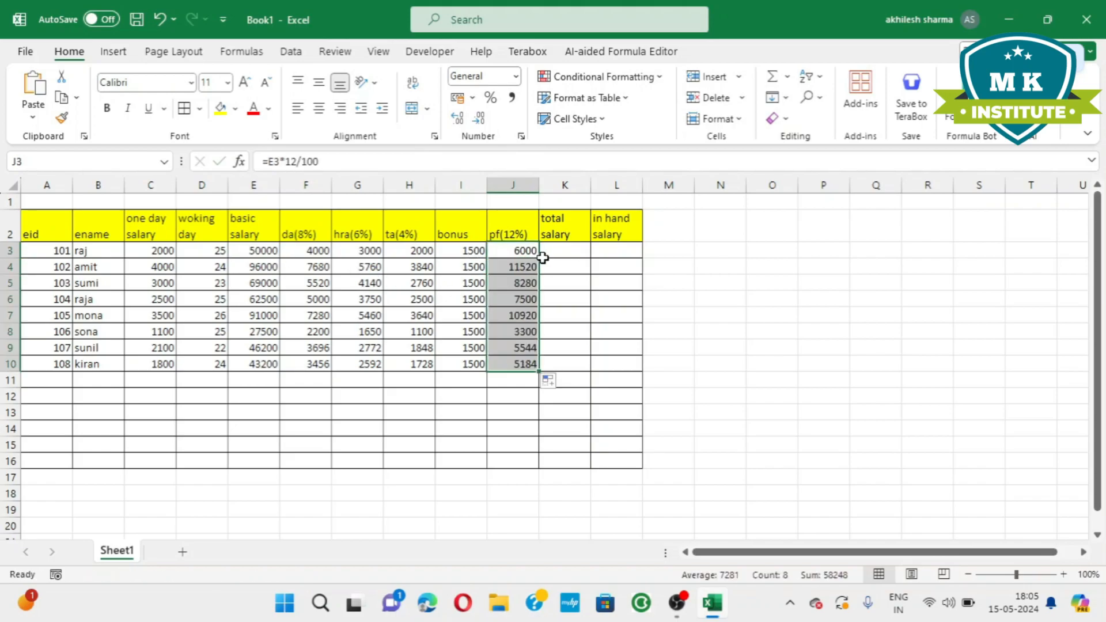
Calculate the total salary in K3 with the formula =SUM(E3:J3) and fill it down to K10.
click(549, 253)
text(=)
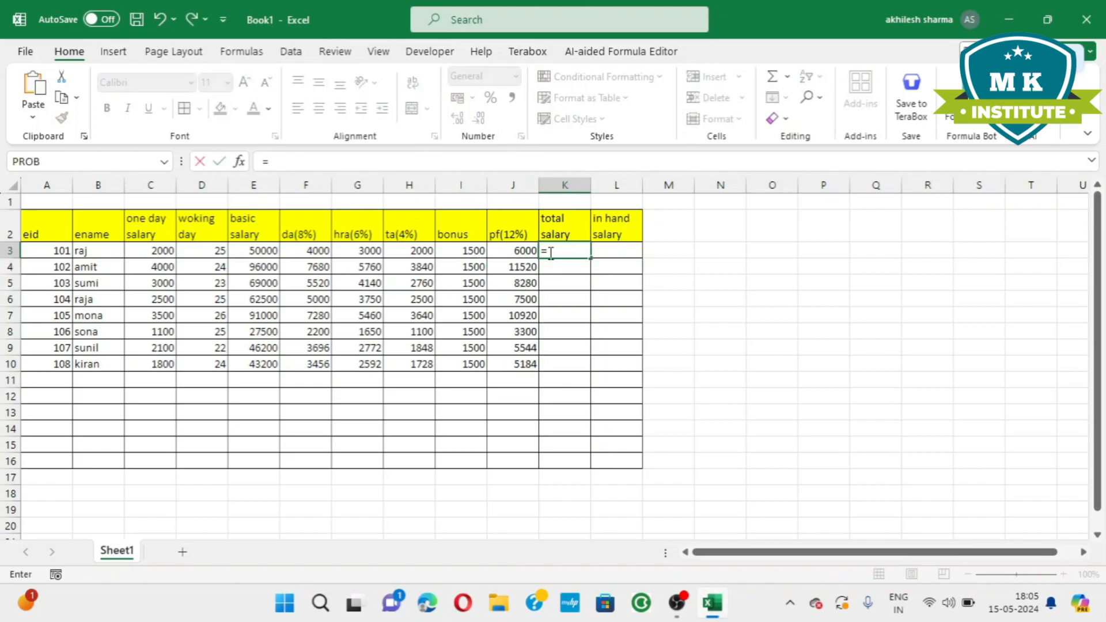
text(sum)
key(Tab)
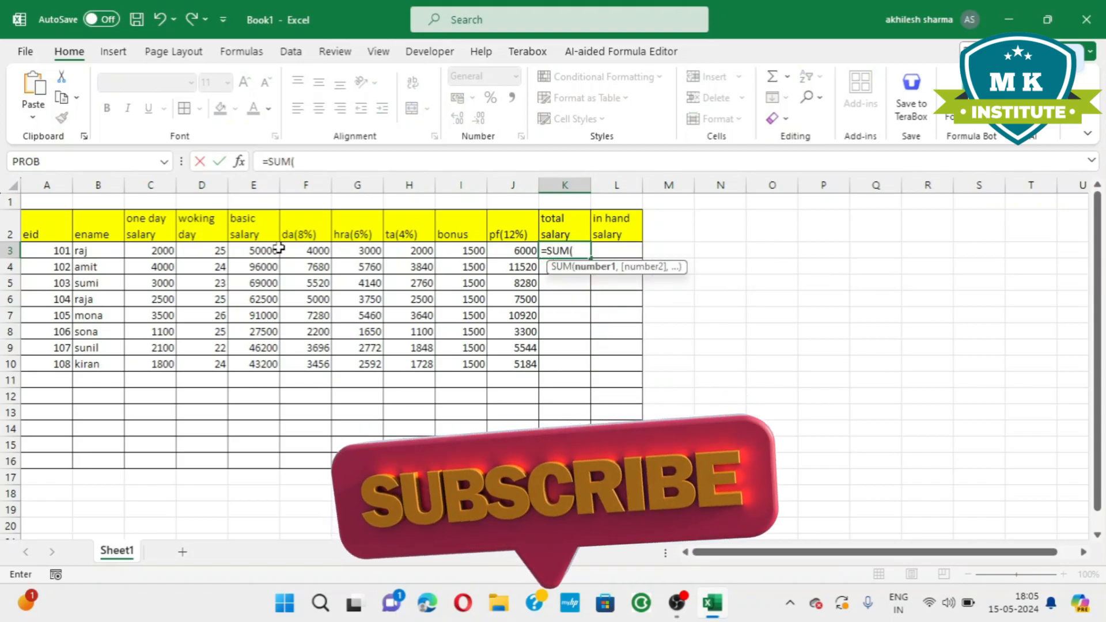
drag(257, 250, 519, 254)
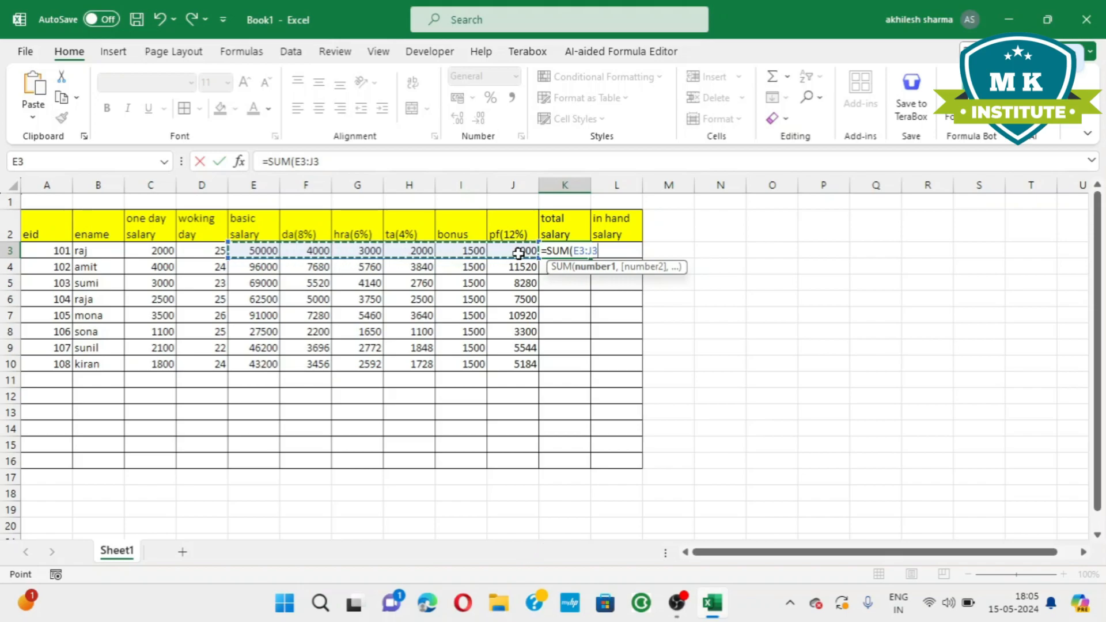
text())
key(Return)
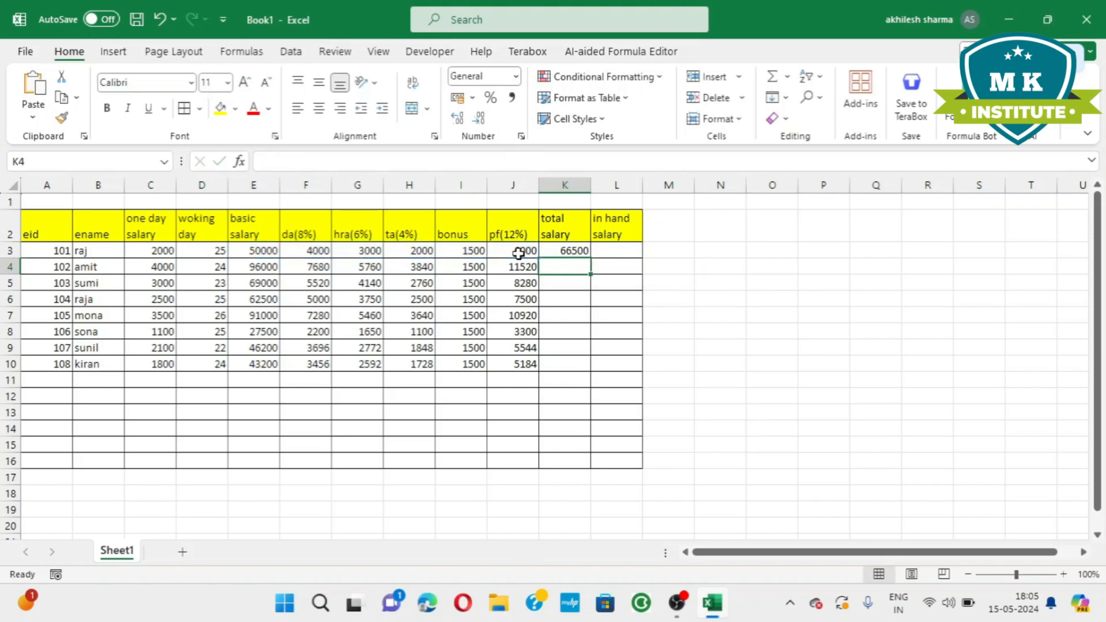
click(545, 252)
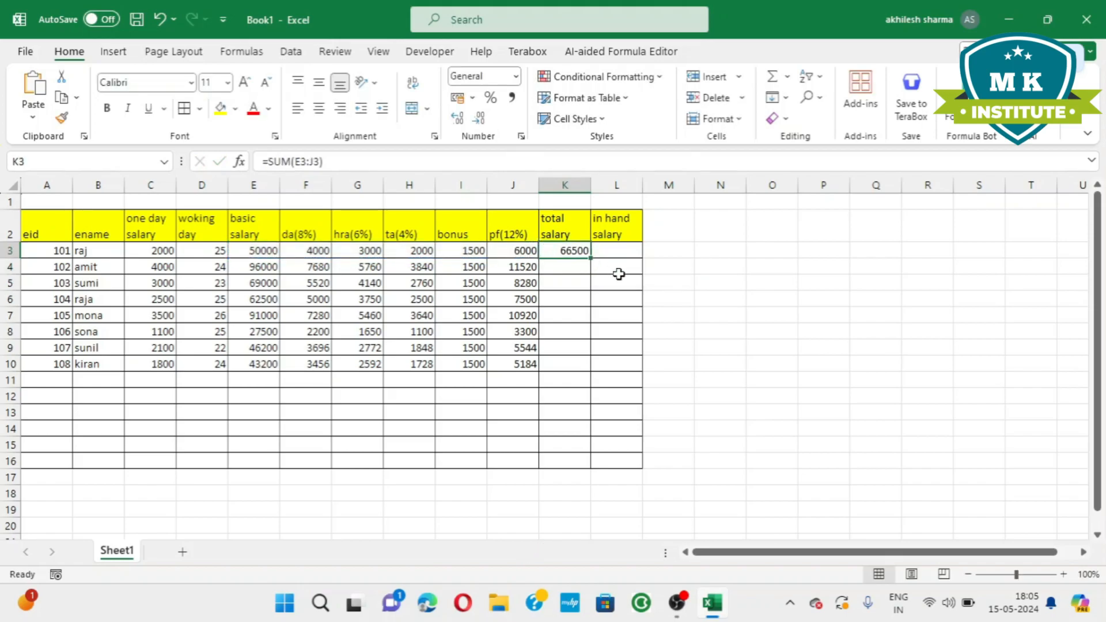
double_click(592, 258)
Calculate the in-hand salary in L3 with the formula =K3-J3 and fill it down to L10.
click(618, 251)
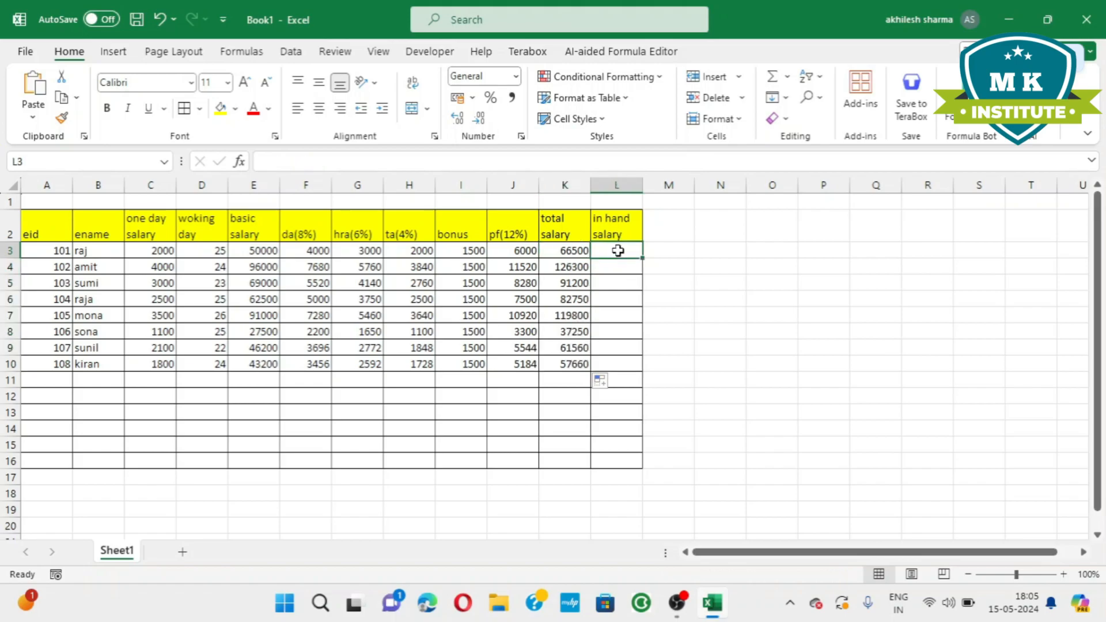
text(=)
click(565, 249)
text(-)
click(513, 250)
key(Return)
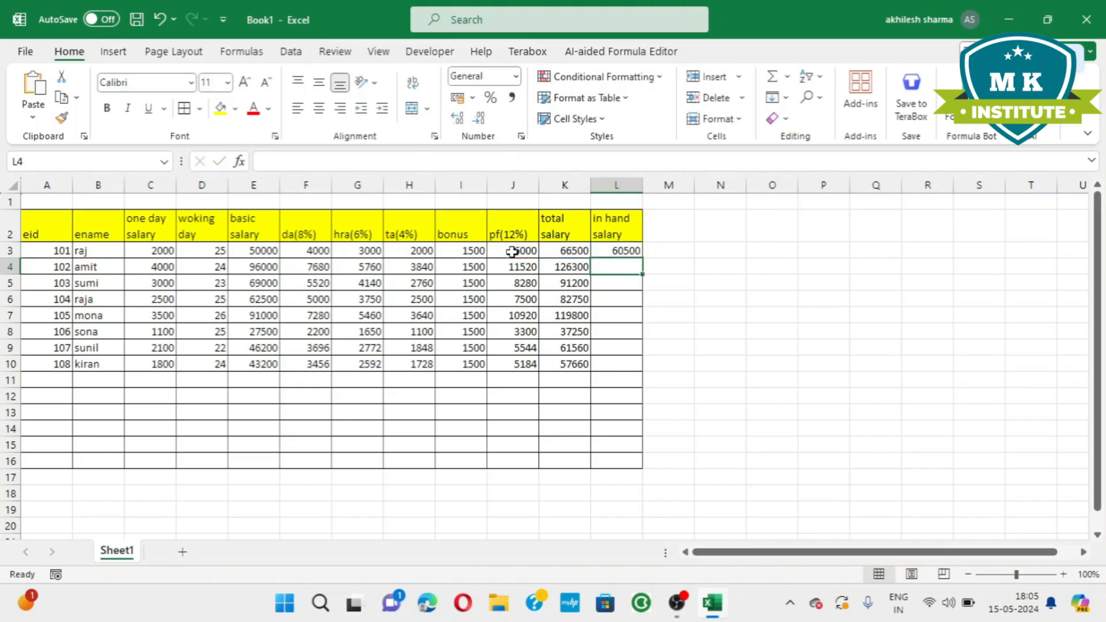
click(610, 249)
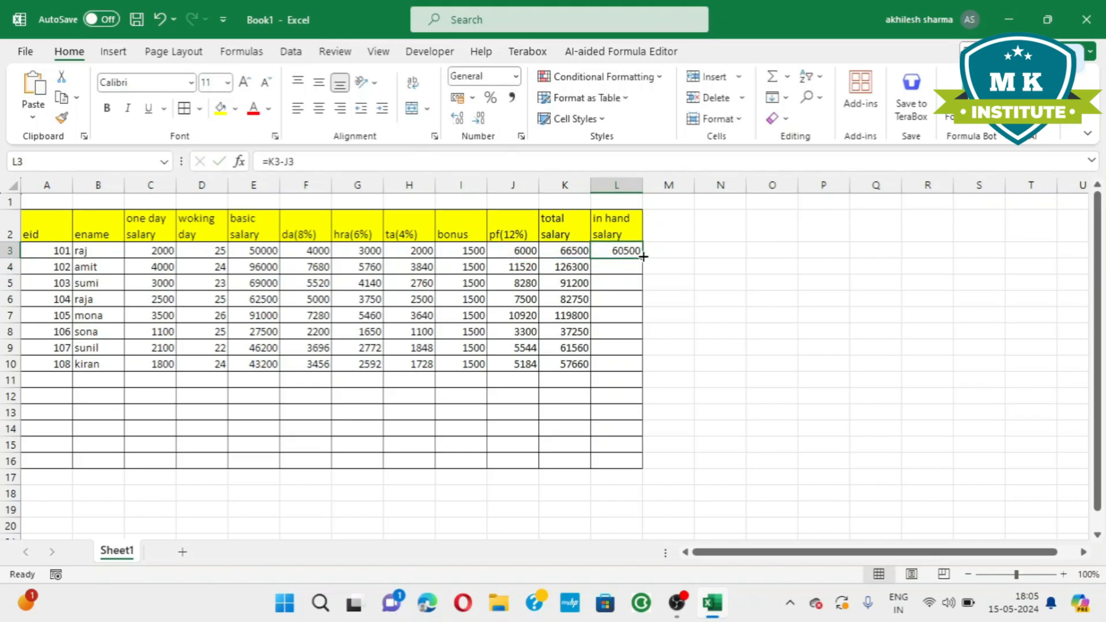
double_click(643, 256)
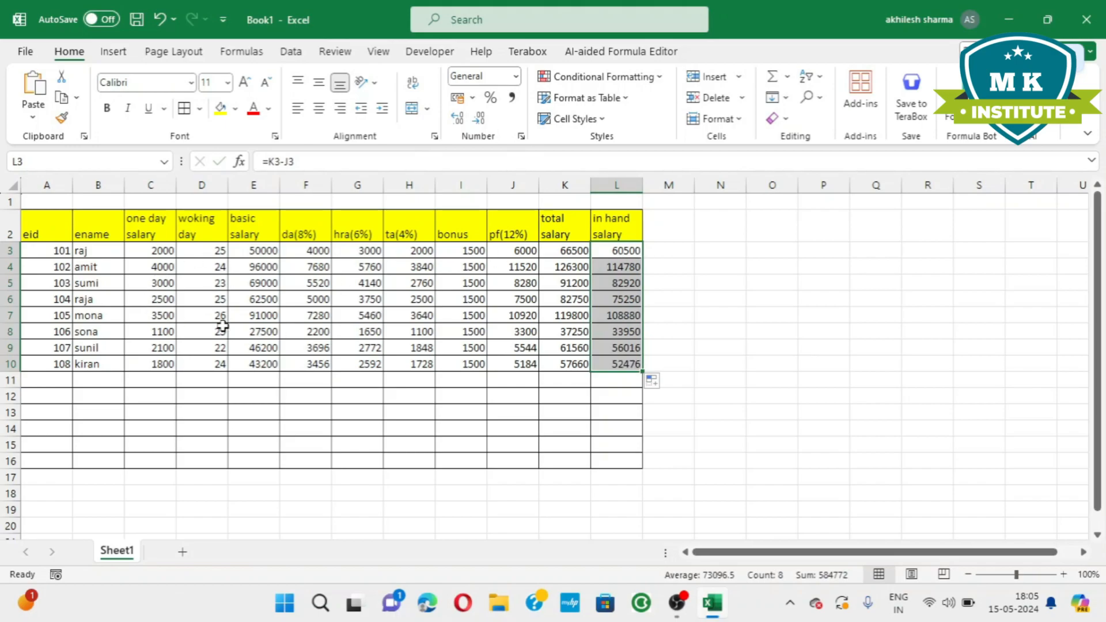
click(326, 396)
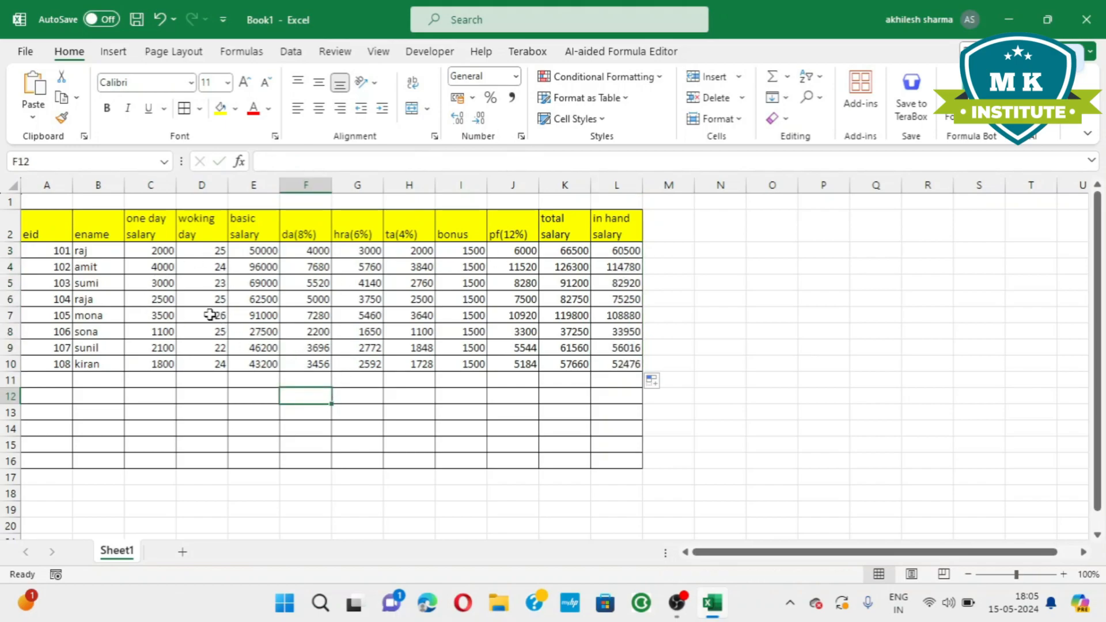